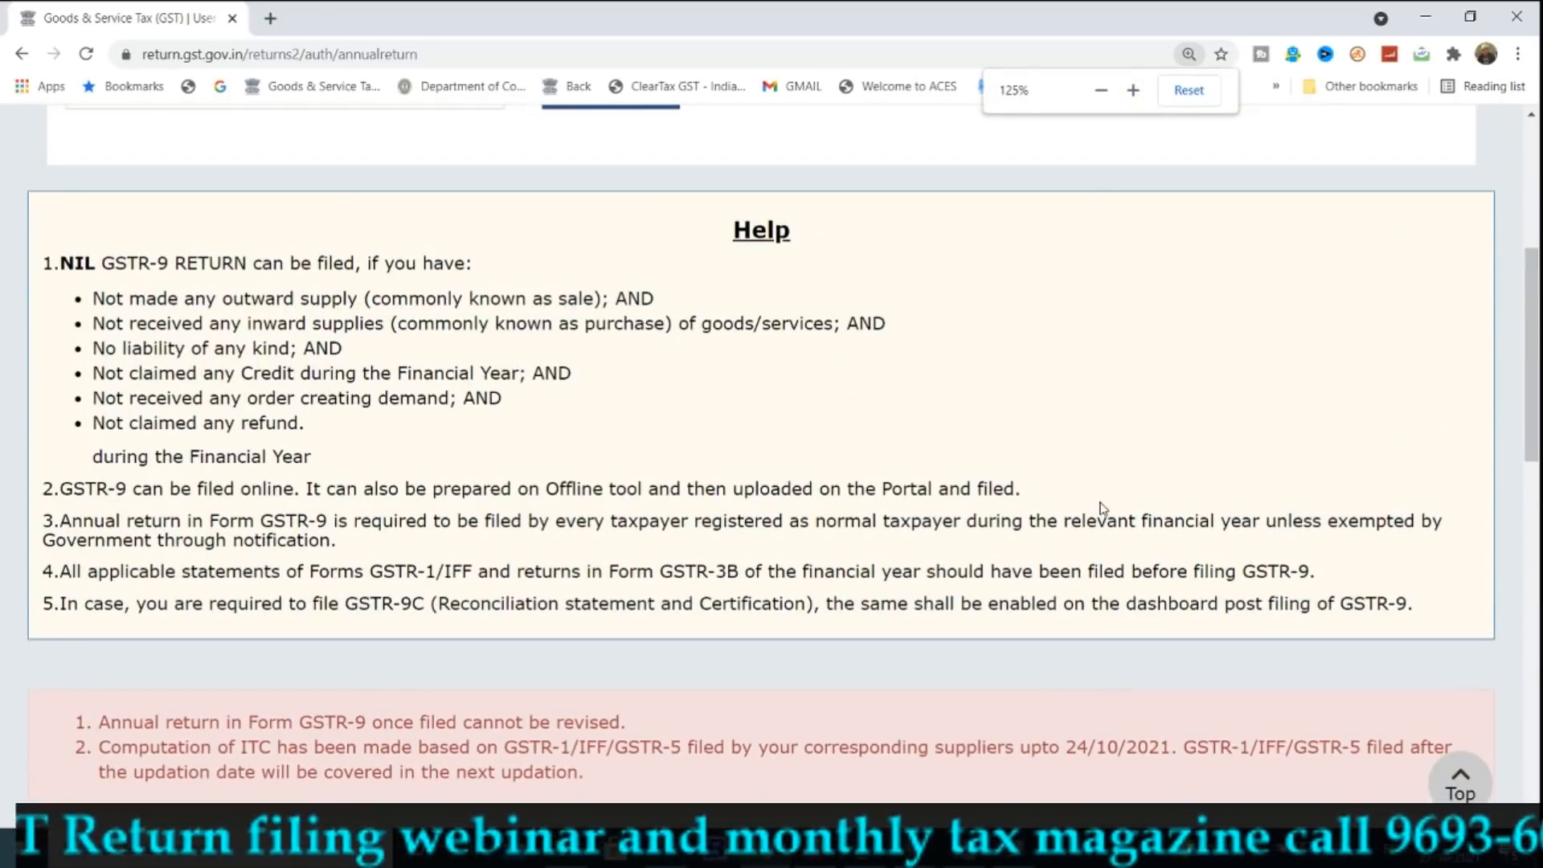
- Review the annual return page's help section and the red notices on GSTR-9 revision and the ITC computation cut-off date
scroll(1102, 515, "up", 5)
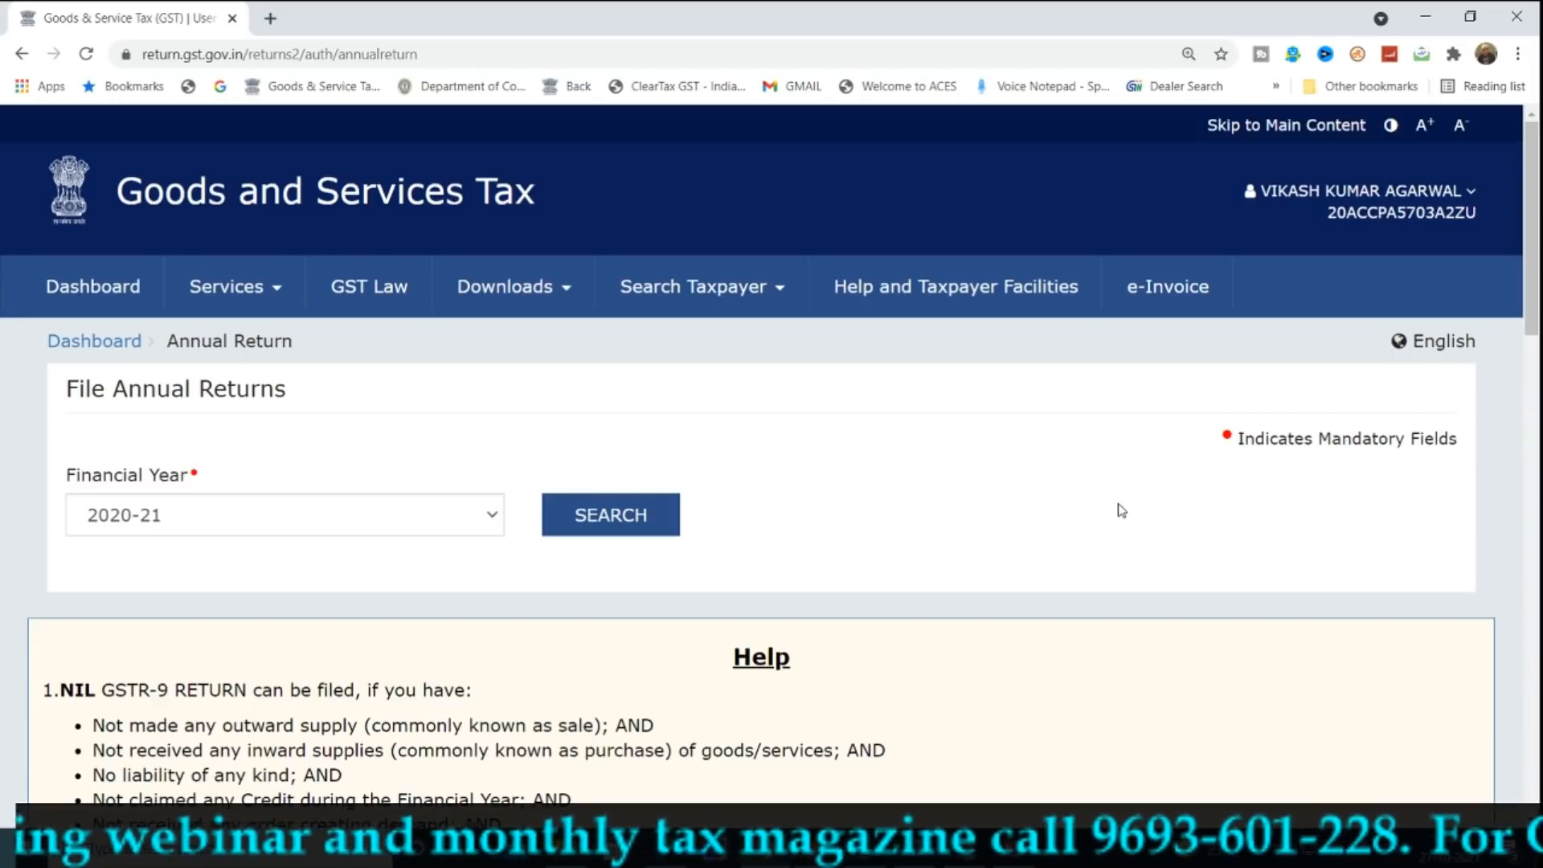
scroll(1120, 510, "down", 8)
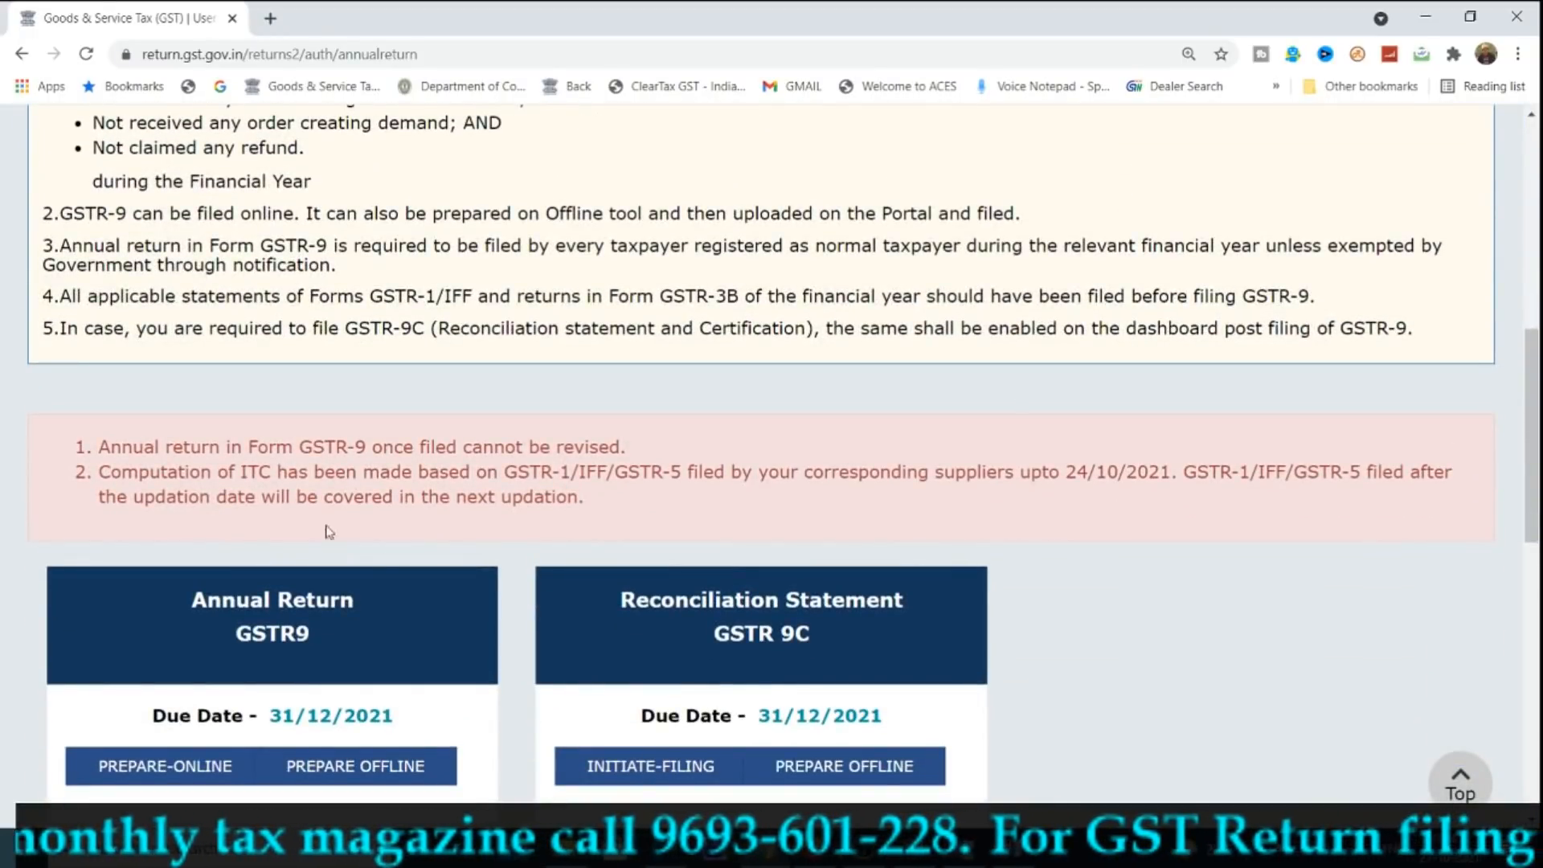
scroll(73, 493, "up", 1)
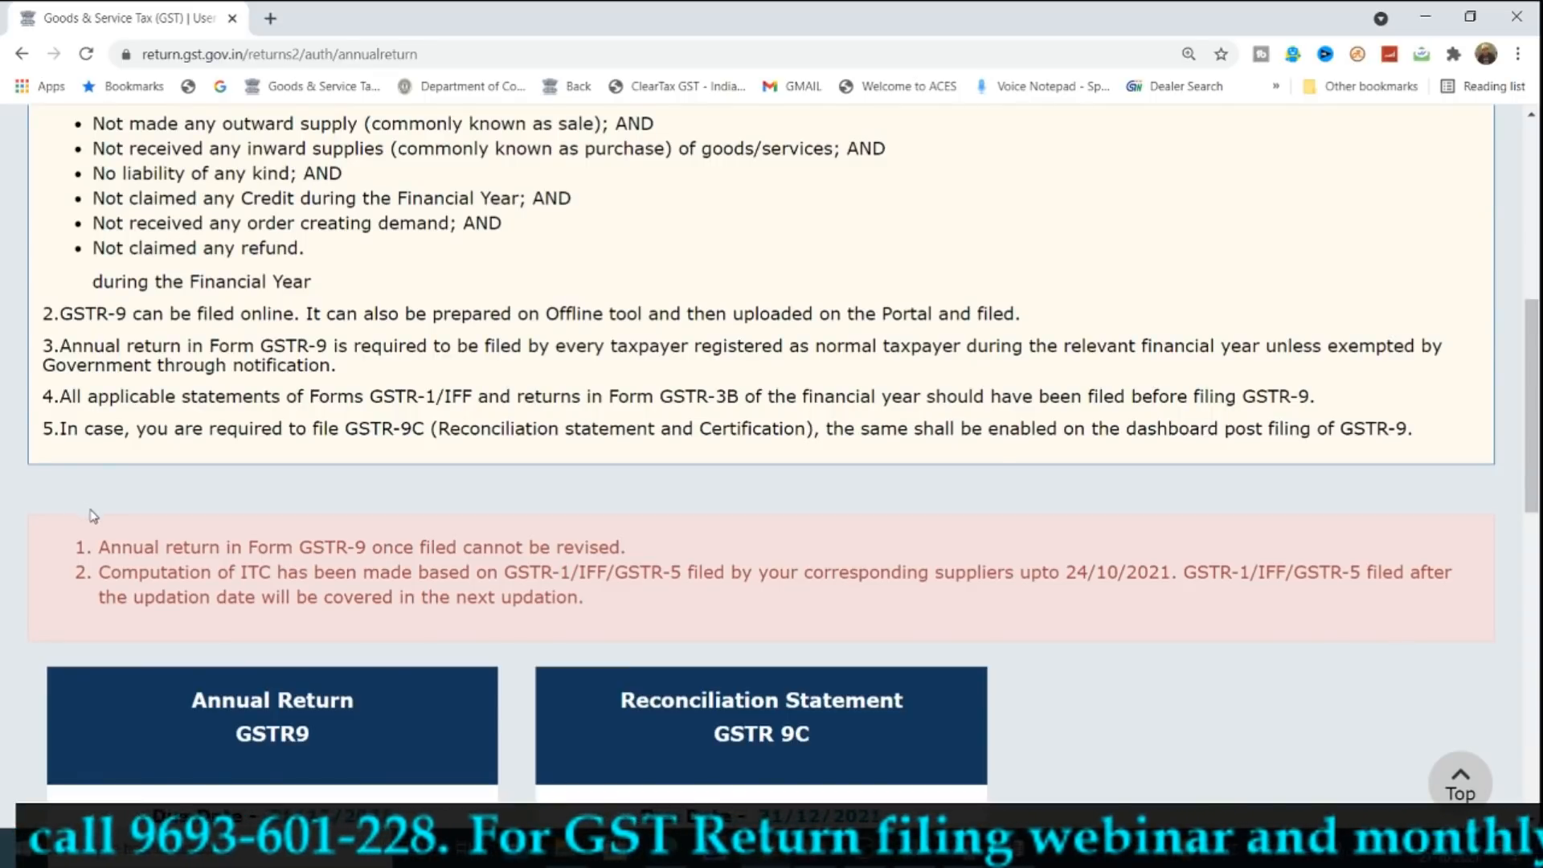
left_click_drag(97, 548, 394, 547)
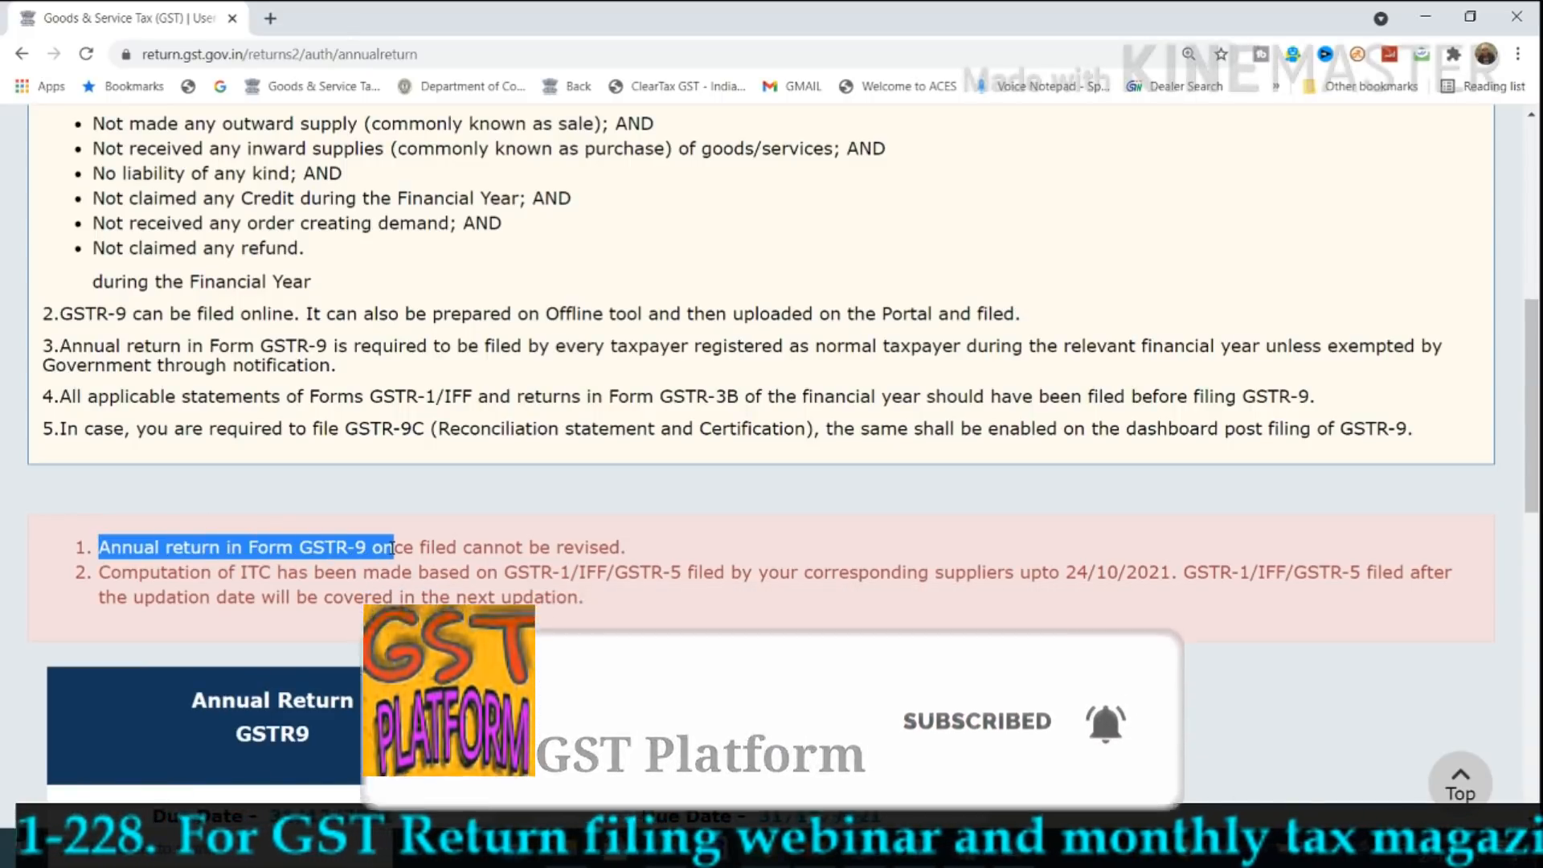
left_click_drag(98, 572, 650, 572)
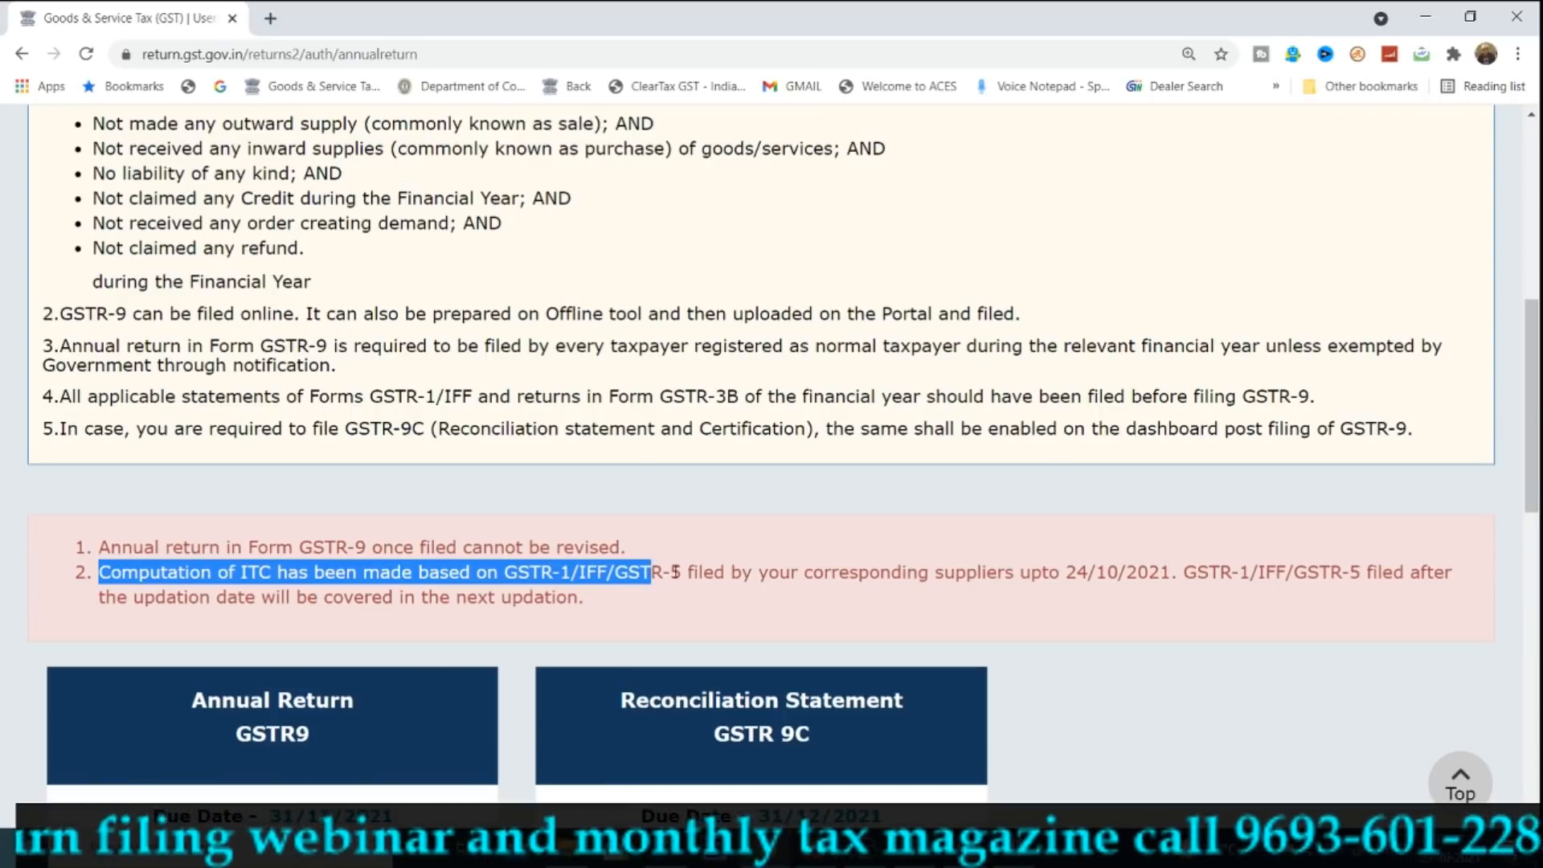
left_click_drag(689, 572, 1180, 575)
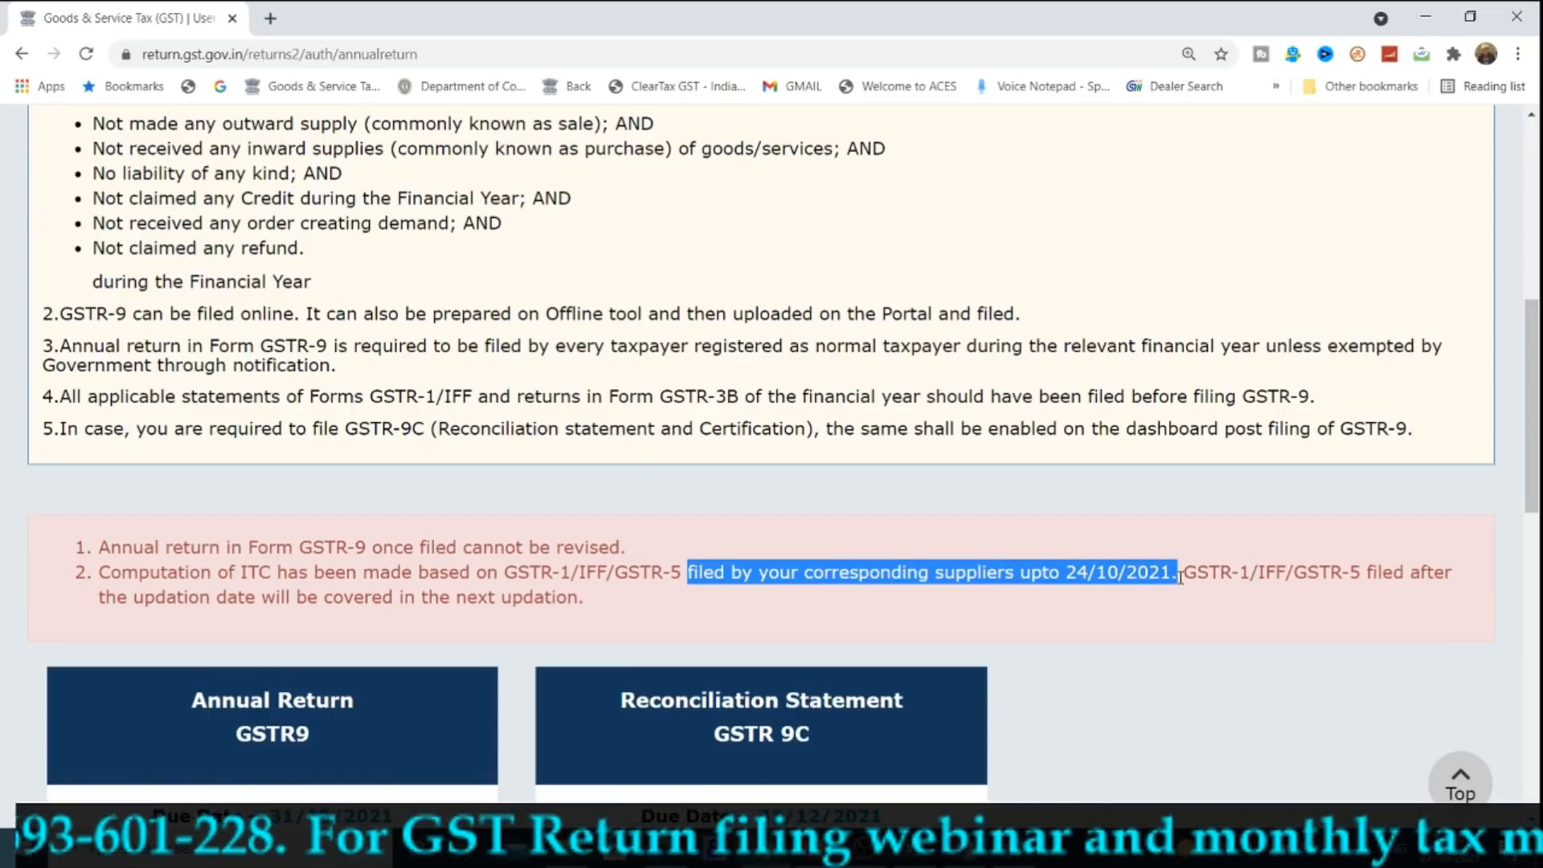
left_click(1105, 613)
left_click_drag(1077, 572, 1159, 574)
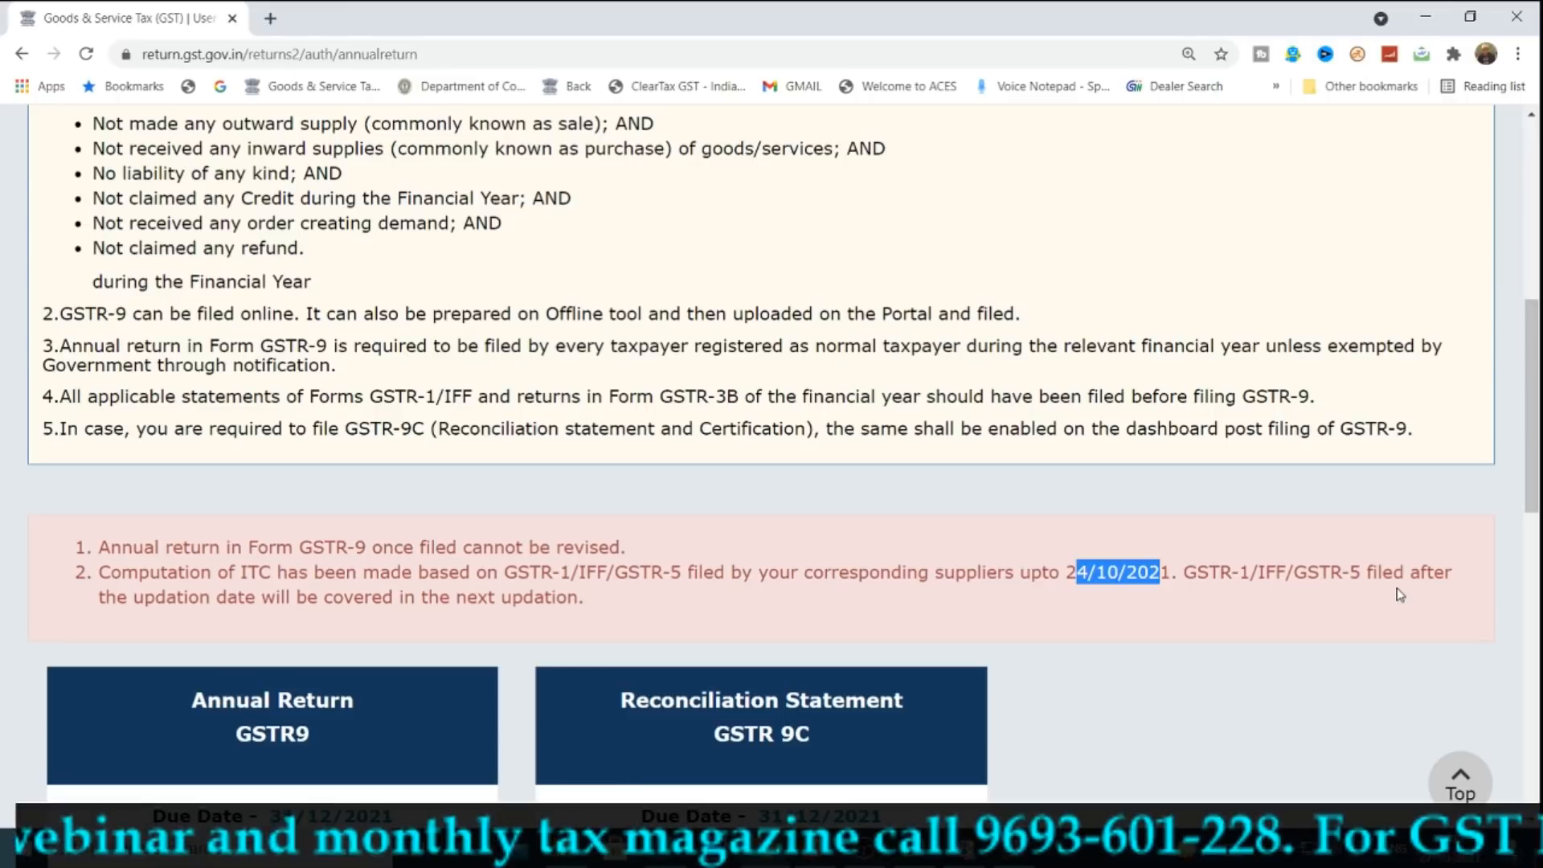
left_click_drag(332, 599, 580, 606)
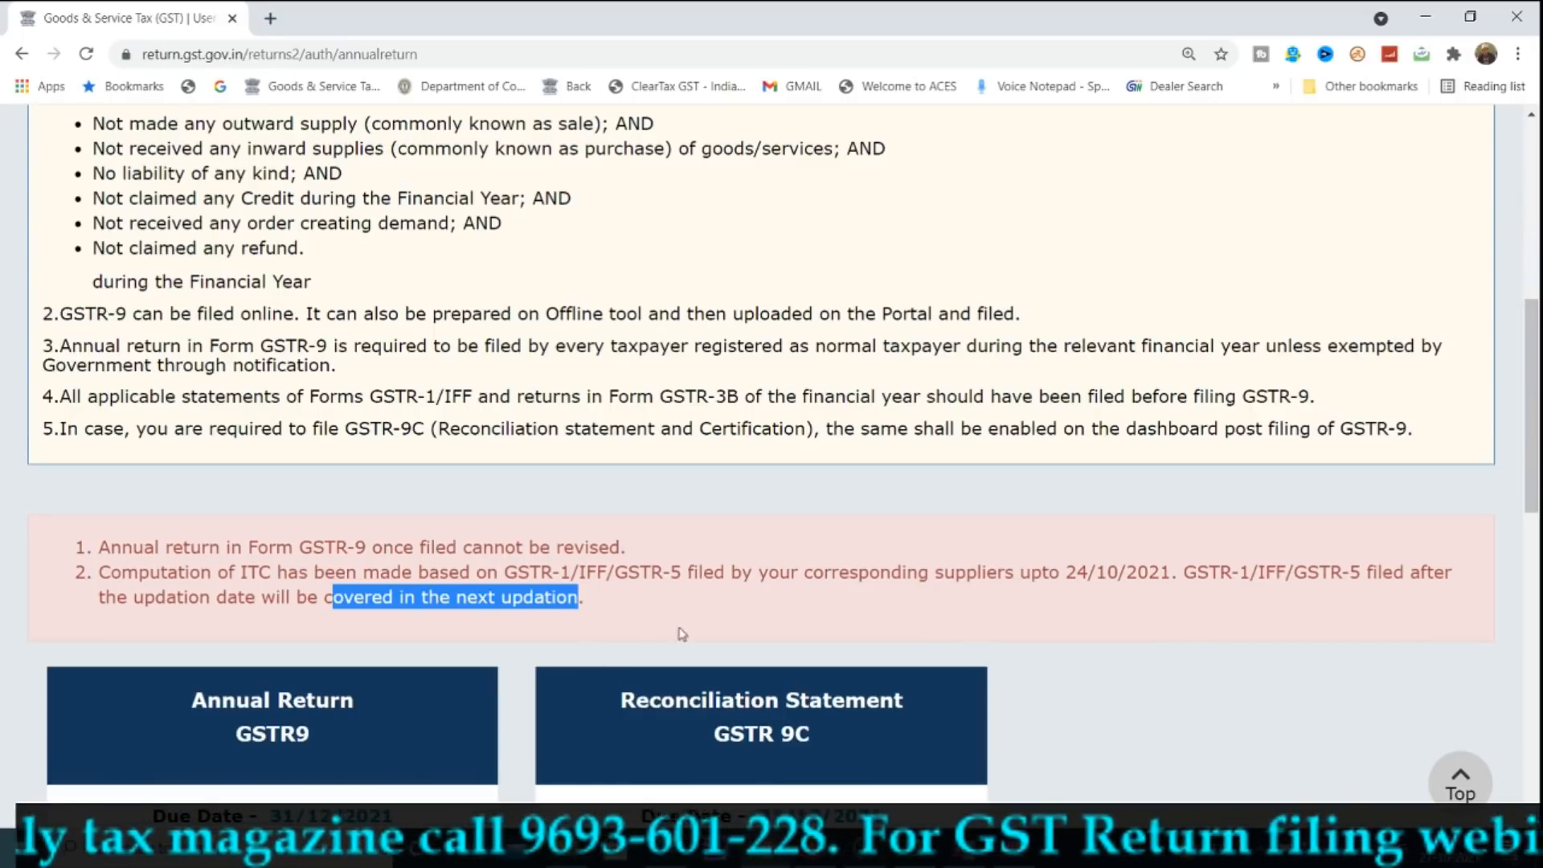
left_click(1165, 609)
- Start preparing the GSTR-9 annual return online and check its due date and the Nil return question
scroll(1165, 609, "down", 4)
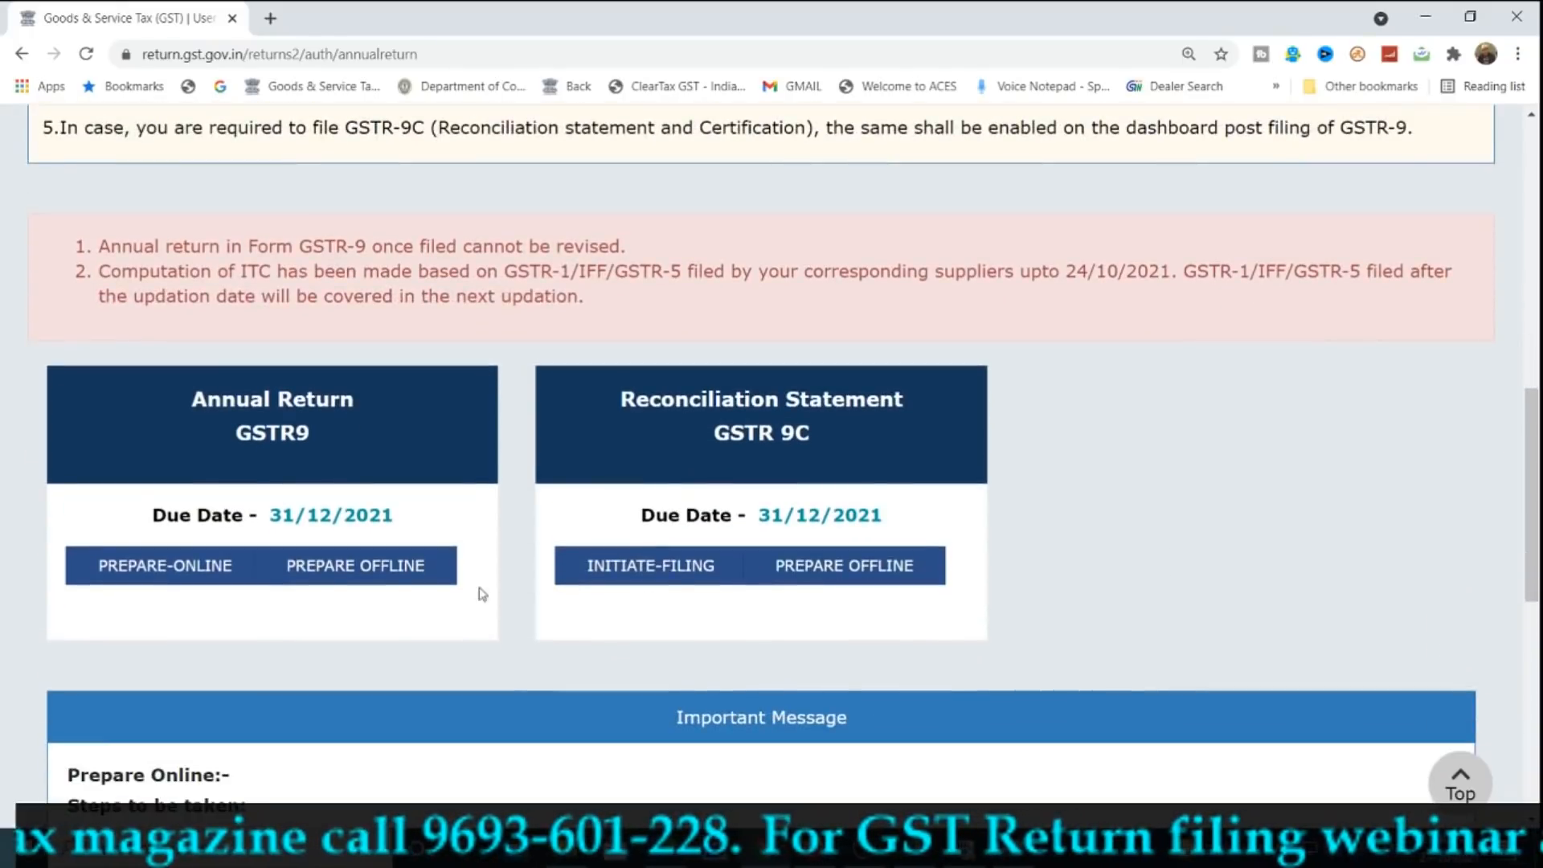
left_click(215, 567)
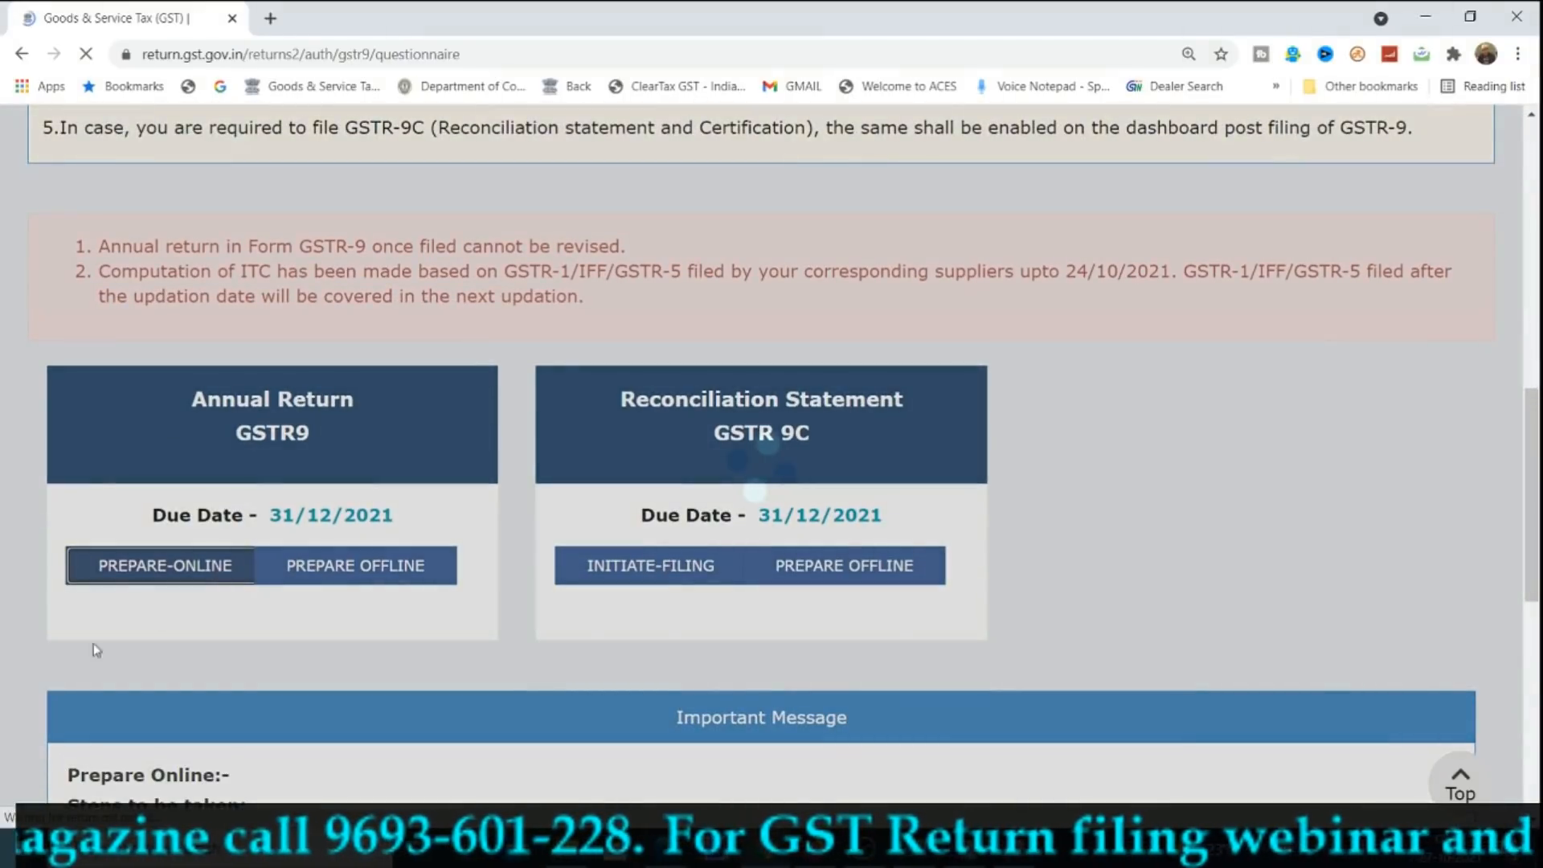
scroll(1120, 435, "down", 5)
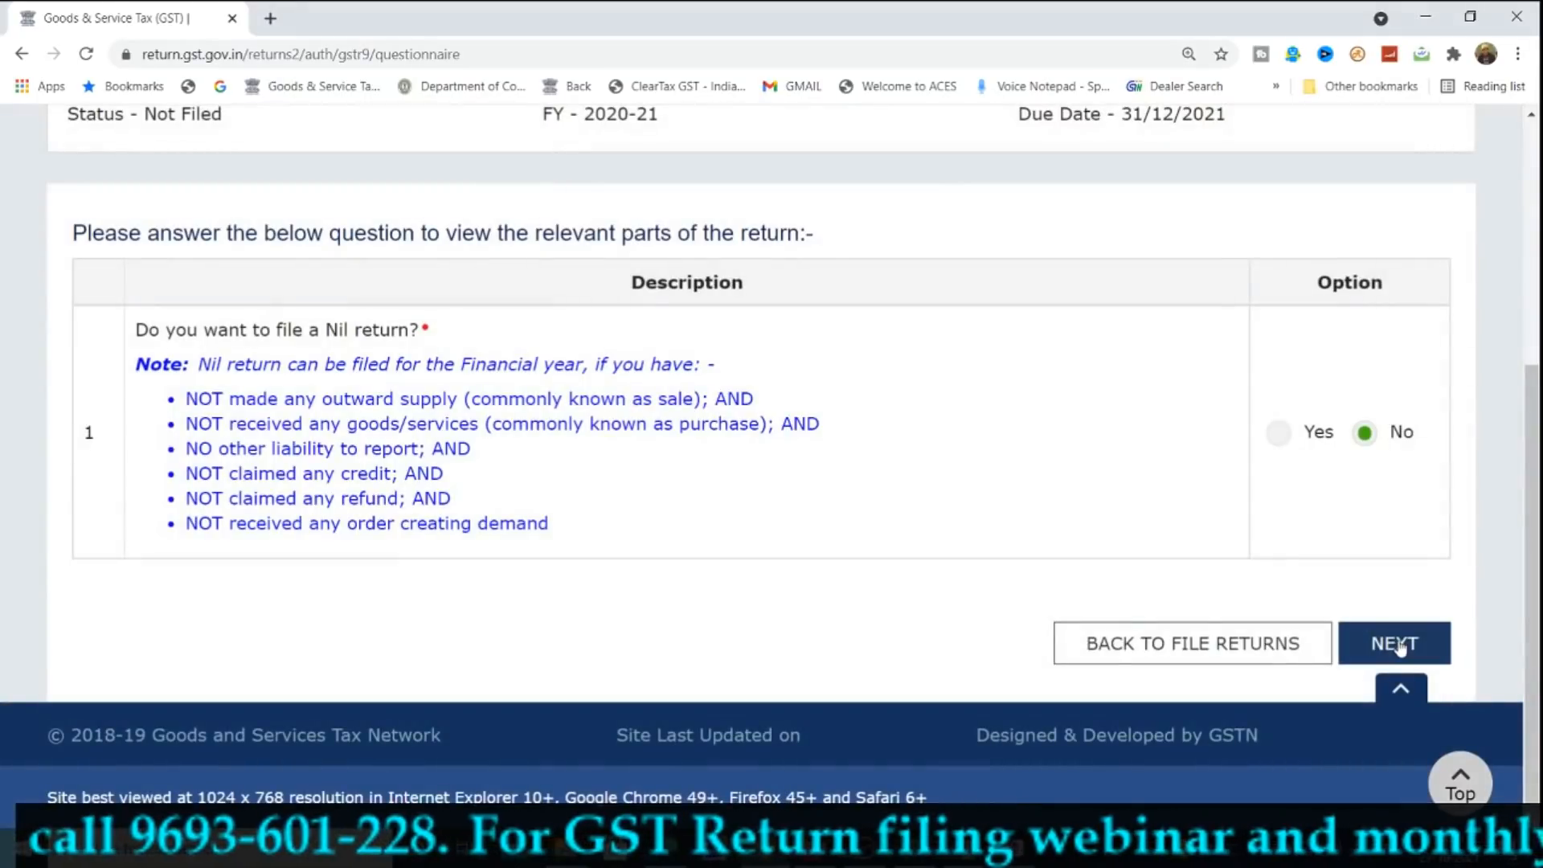
scroll(1279, 550, "up", 2)
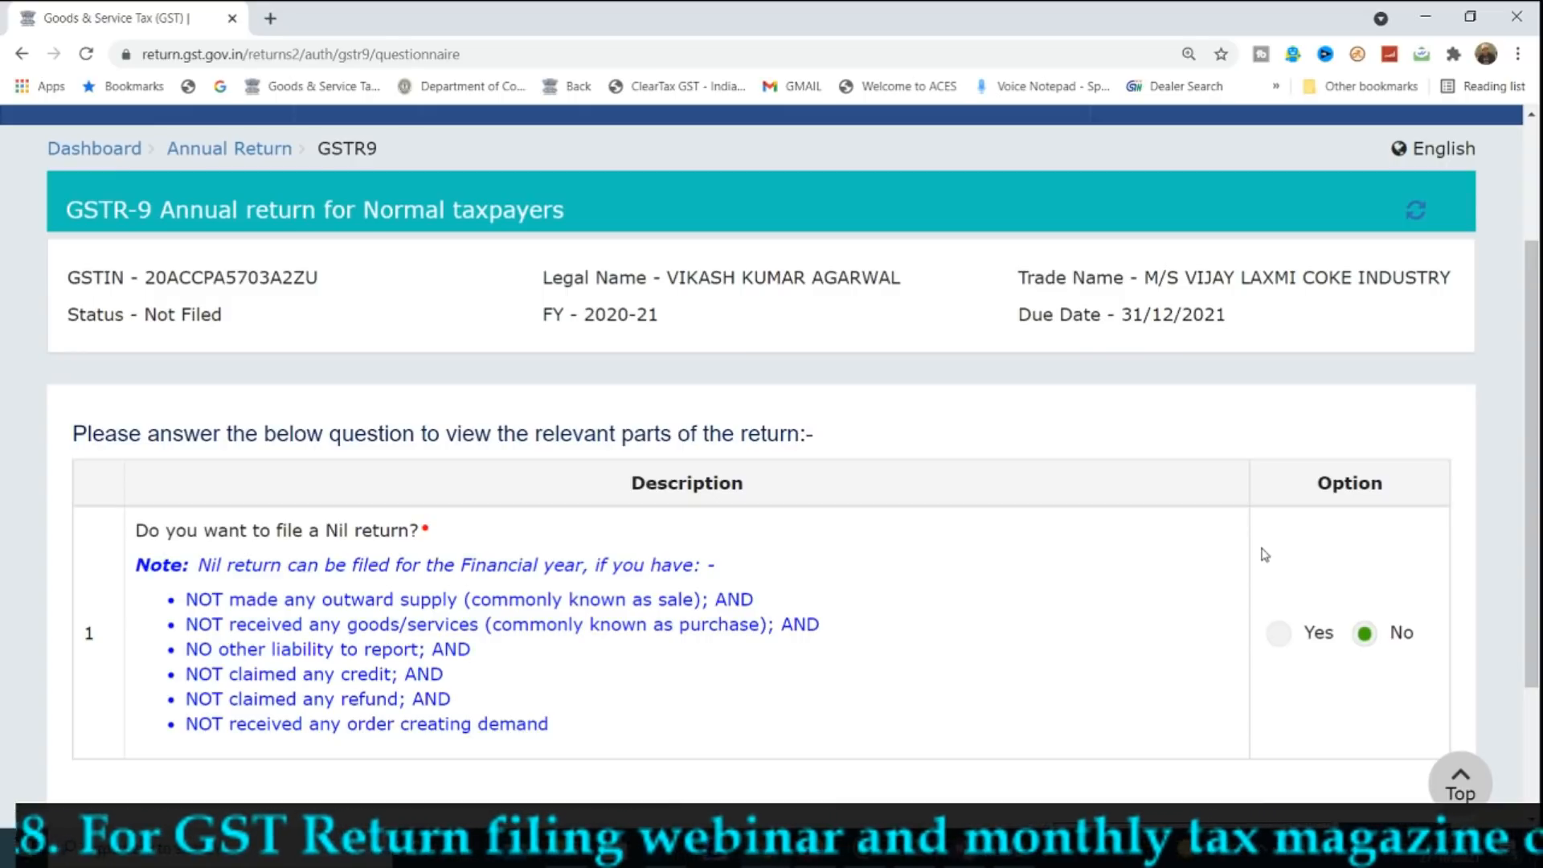
left_click_drag(1130, 314, 1217, 314)
scroll(1237, 402, "down", 3)
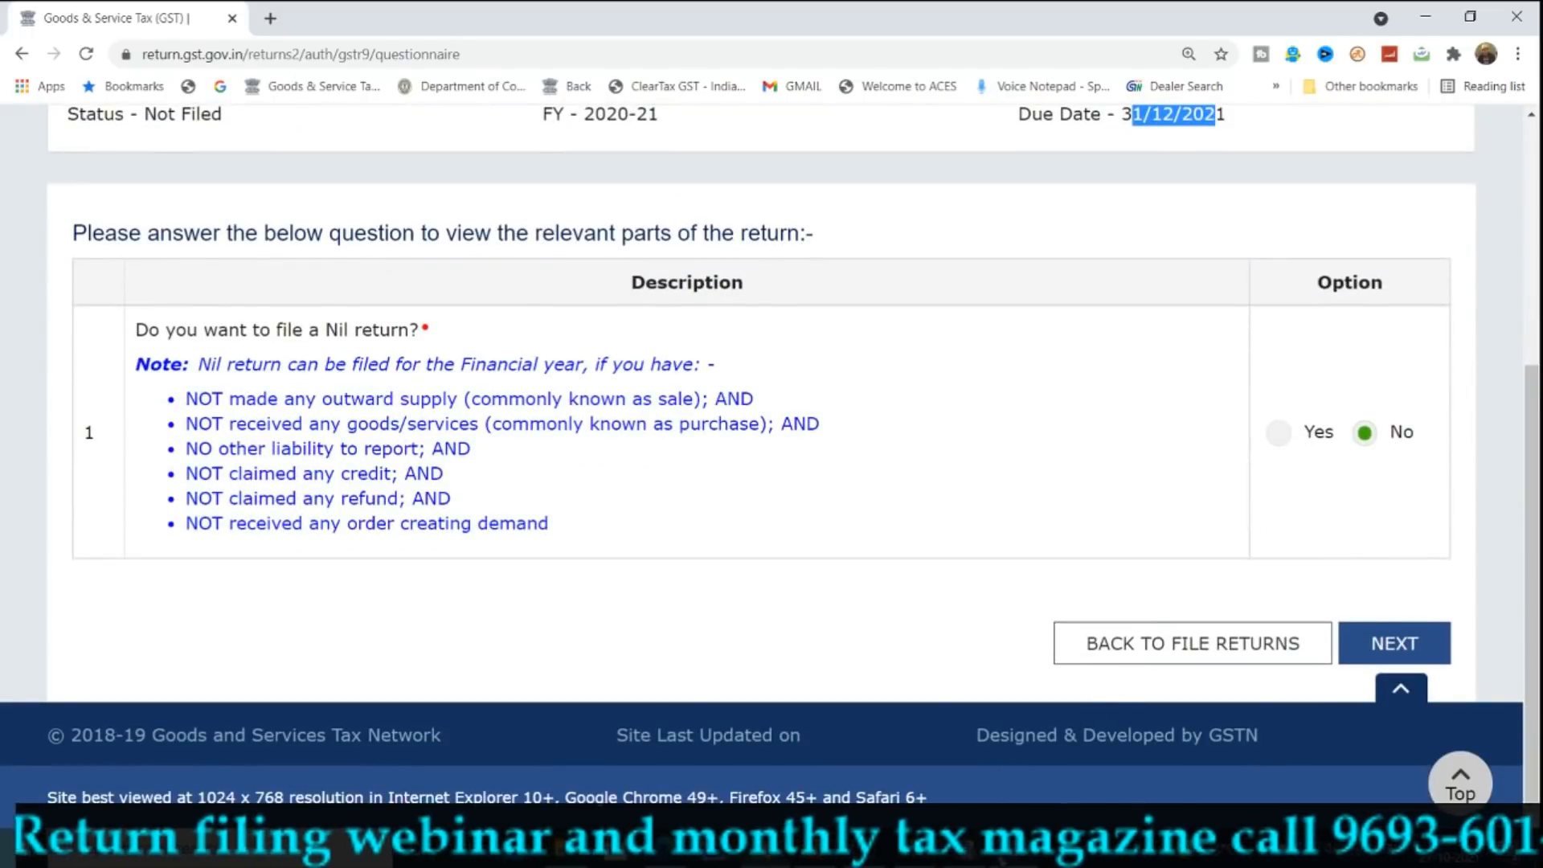
- Switch to OneNote and handwrite the contact phone number near the top of a blank page
left_click(964, 848)
left_click(670, 380)
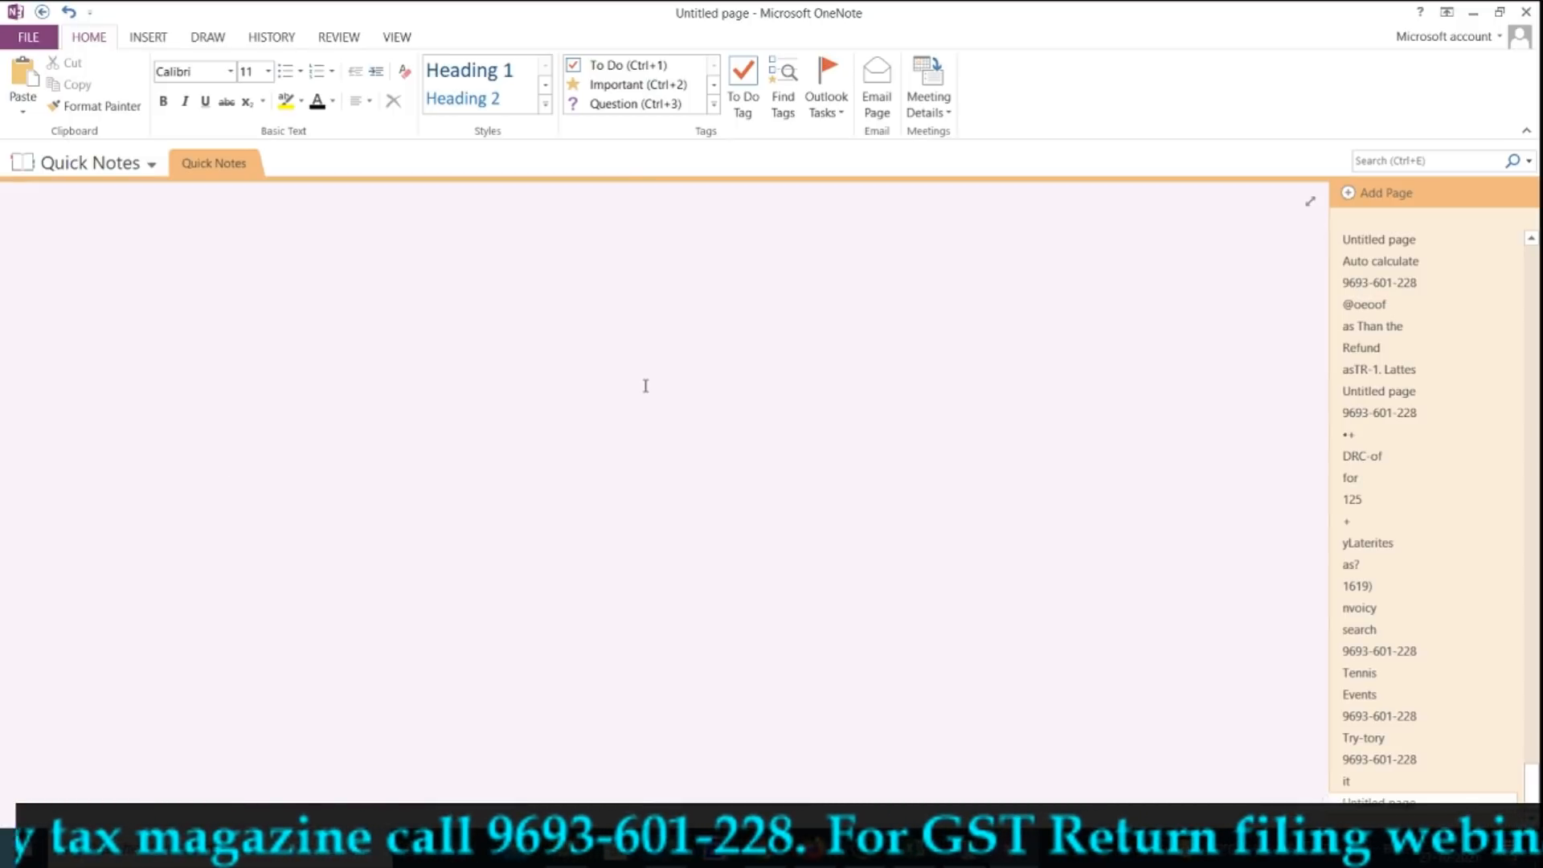
mouse_move(323, 282)
left_mouse_down()
mouse_move(318, 338)
mouse_move(376, 293)
mouse_move(389, 337)
left_mouse_up()
mouse_move(419, 296)
left_mouse_down()
mouse_move(441, 320)
mouse_move(423, 342)
left_mouse_up()
mouse_move(463, 325)
left_mouse_down()
mouse_move(490, 313)
mouse_move(514, 353)
mouse_move(564, 320)
mouse_move(596, 344)
left_mouse_up()
left_click_drag(615, 330, 639, 318)
left_click_drag(643, 296, 673, 333)
mouse_move(676, 298)
left_mouse_down()
mouse_move(715, 329)
mouse_move(753, 320)
left_mouse_up()
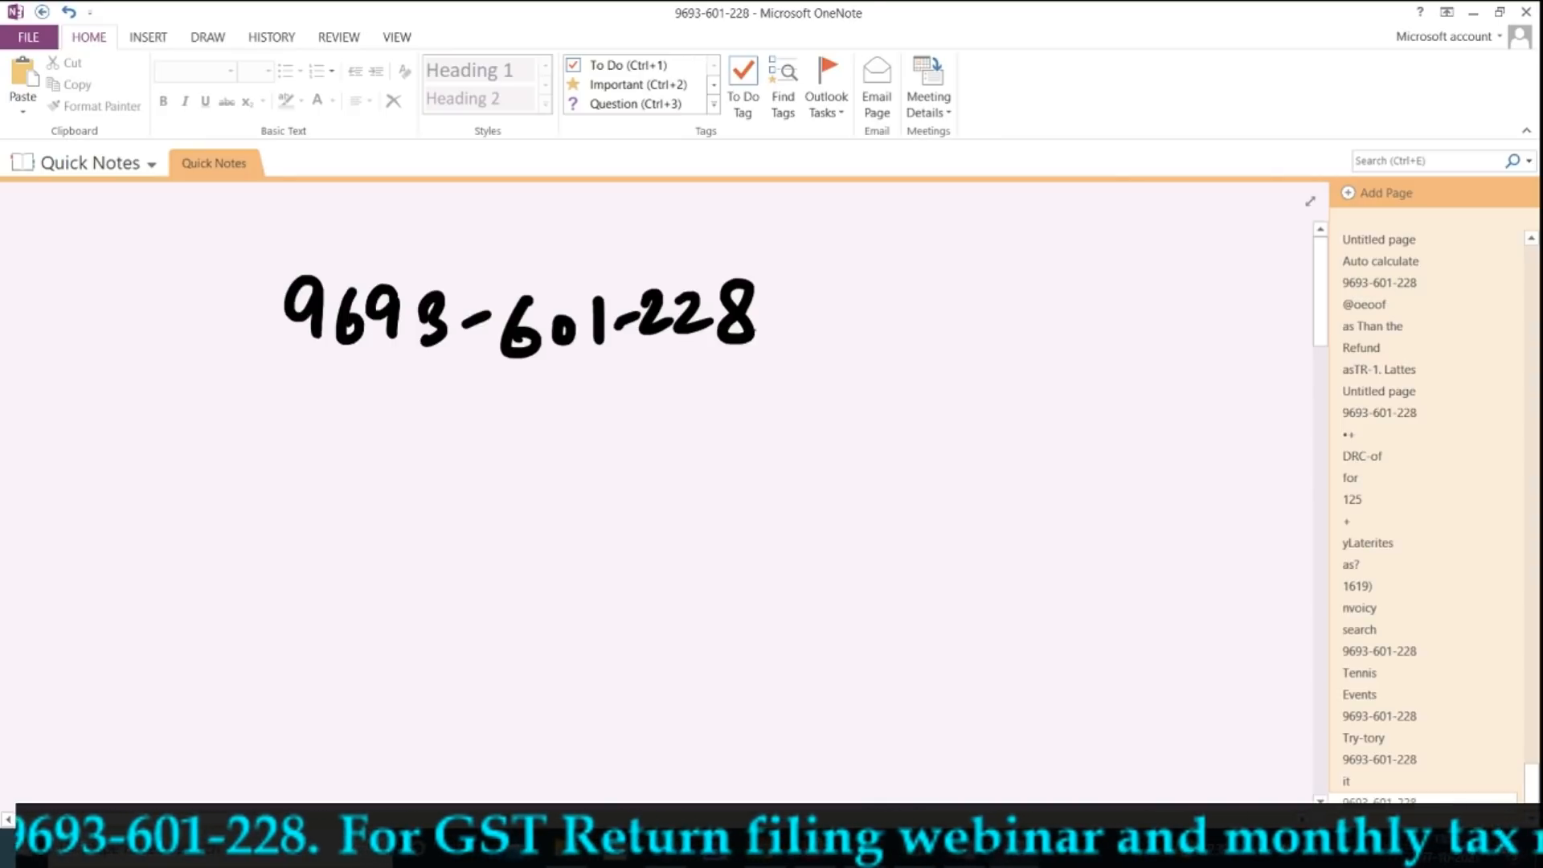
- Handwrite "Nor" and "Amendment" below the phone number and underline both words
mouse_move(450, 572)
left_mouse_down()
mouse_move(490, 552)
mouse_move(486, 594)
left_mouse_up()
left_click_drag(521, 563, 583, 550)
left_click_drag(523, 613, 580, 591)
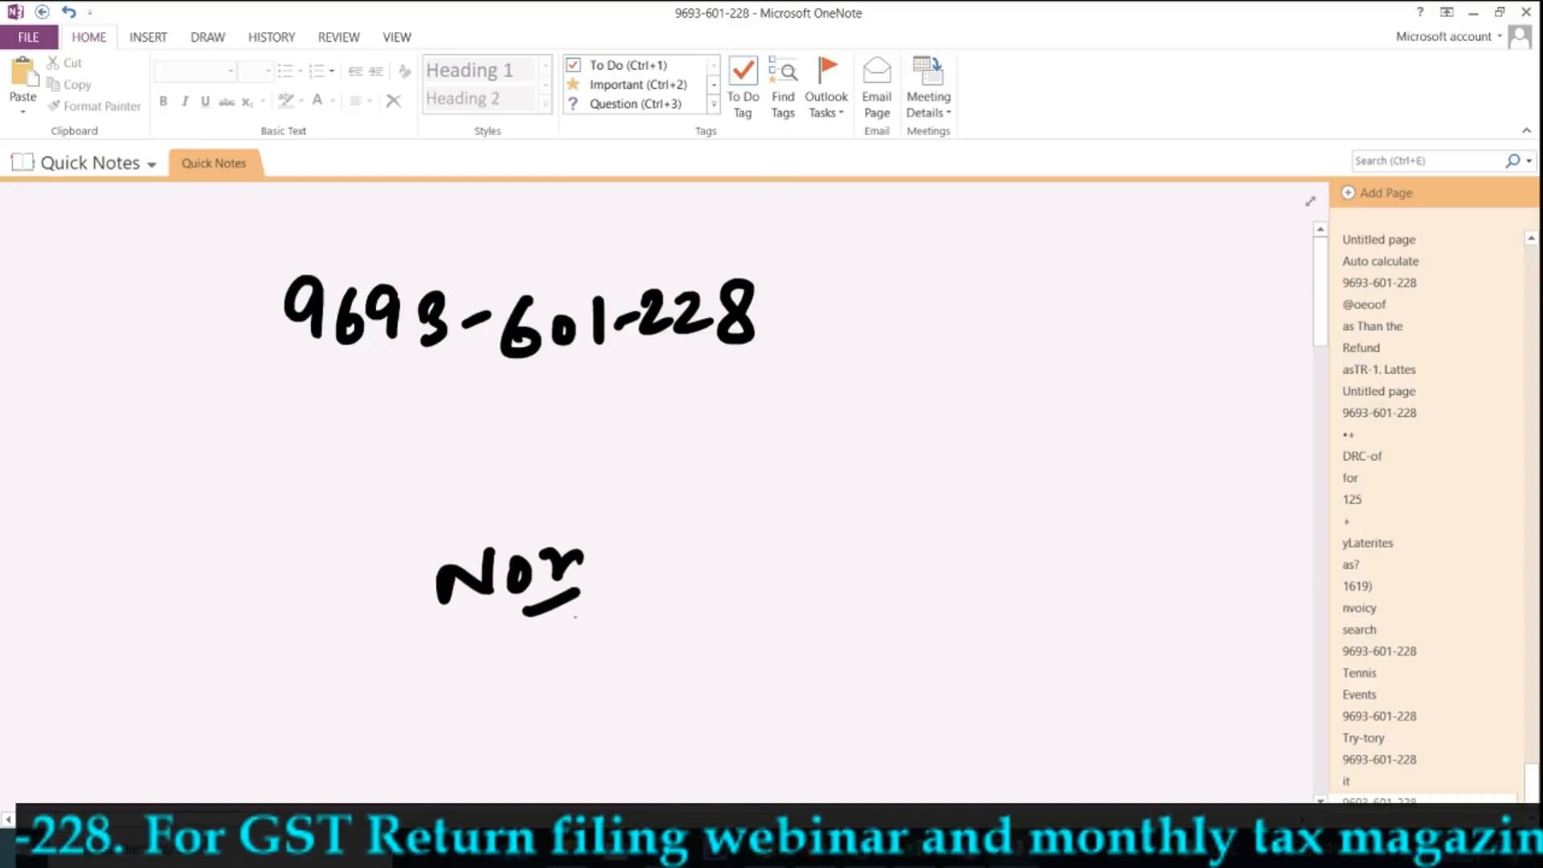
mouse_move(693, 543)
left_mouse_down()
mouse_move(682, 565)
mouse_move(773, 530)
mouse_move(836, 546)
left_mouse_up()
left_click_drag(839, 494, 835, 546)
left_click_drag(868, 537, 998, 493)
left_click_drag(888, 569, 987, 550)
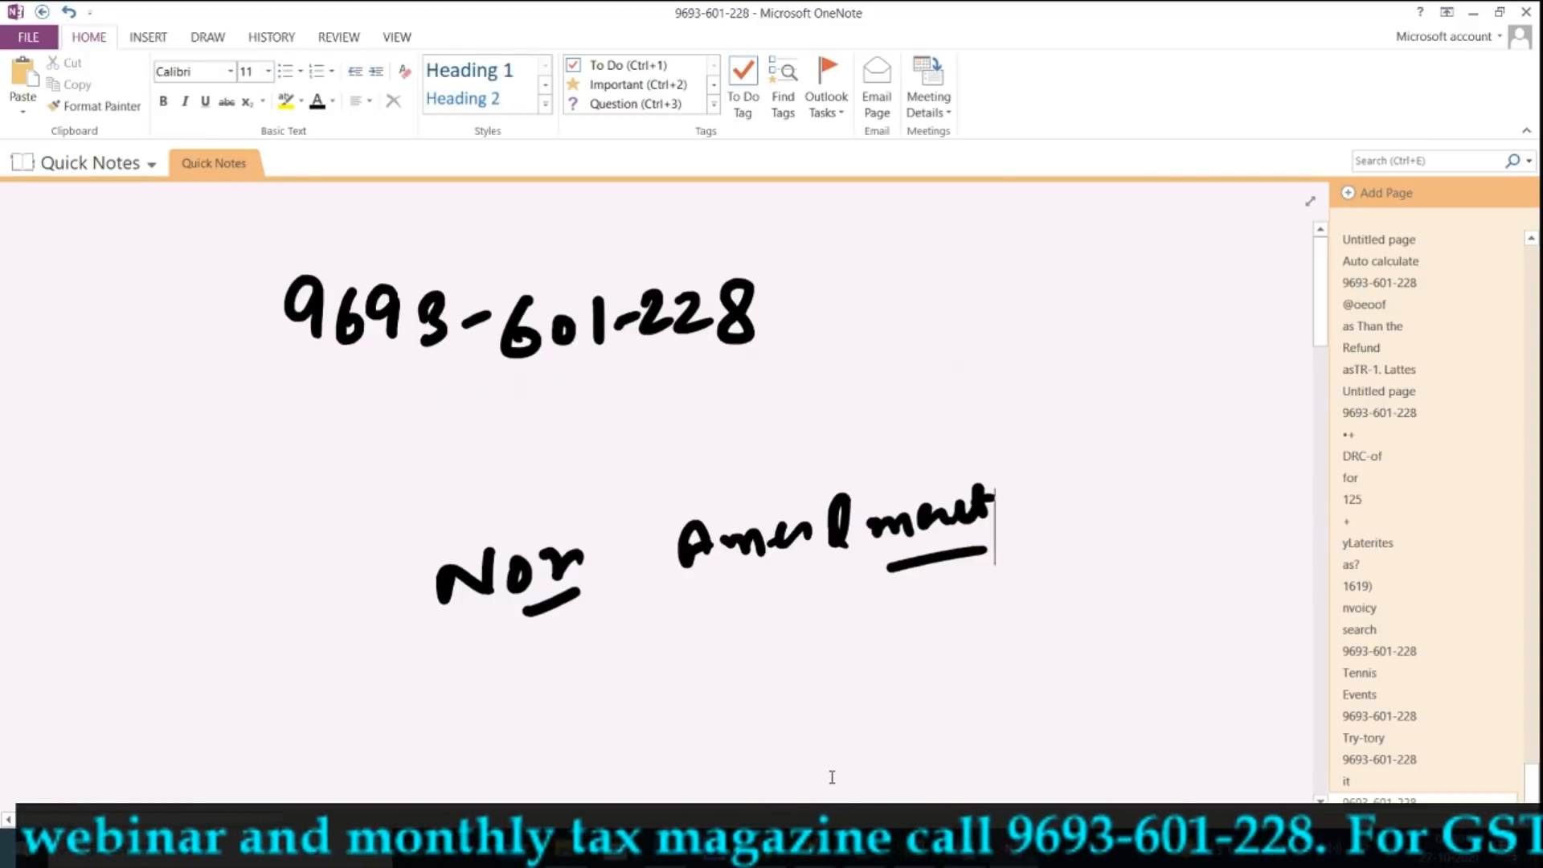
- Handwrite "SC" and "HC" below the Amendment line and underline both abbreviations
scroll(831, 777, "down", 4)
left_click_drag(425, 421, 396, 471)
mouse_move(471, 426)
left_mouse_down()
mouse_move(453, 431)
mouse_move(478, 452)
left_mouse_up()
left_click_drag(416, 501, 470, 482)
mouse_move(563, 423)
left_mouse_down()
mouse_move(560, 466)
mouse_move(601, 437)
left_mouse_up()
left_click_drag(596, 424, 598, 465)
left_click_drag(642, 430, 648, 475)
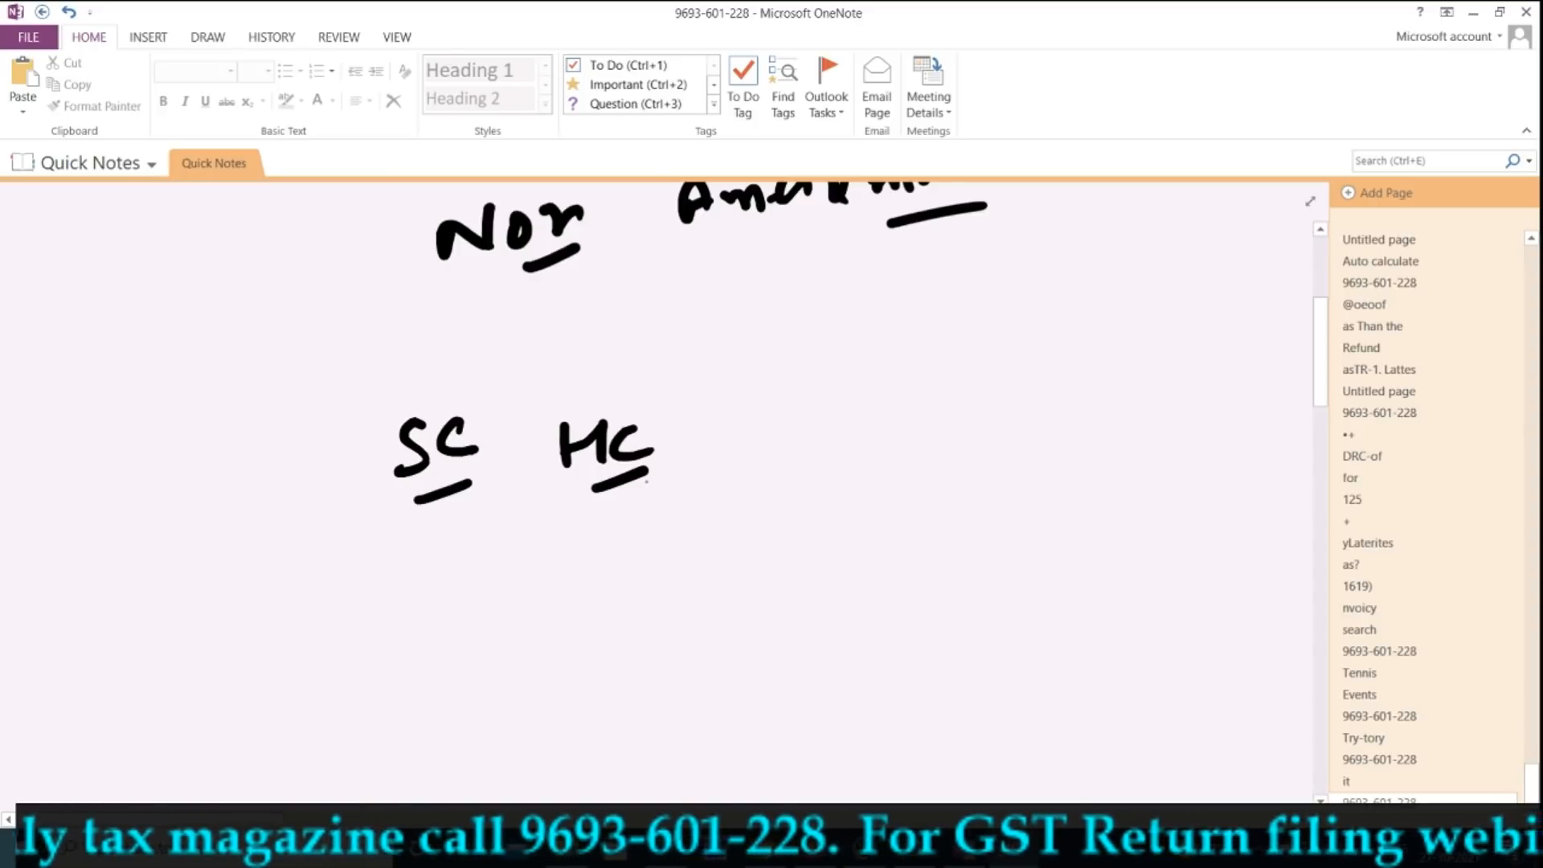
left_click(848, 398)
scroll(847, 398, "up", 4)
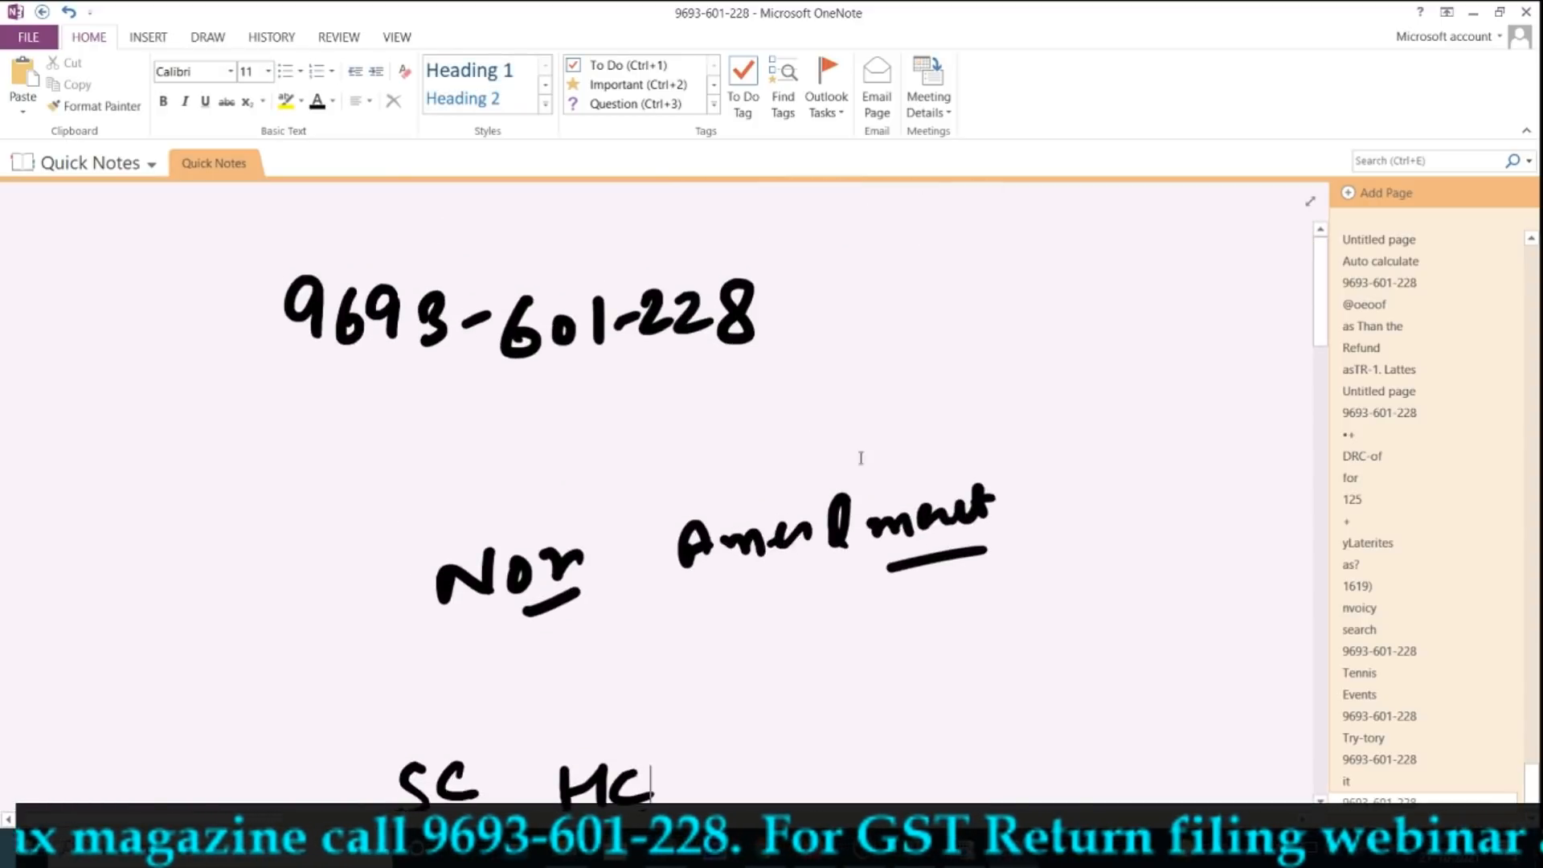
- Switch back to the GST portal, continue with No for the Nil return, and open table 8, Other ITC related information
key("alt+Tab")
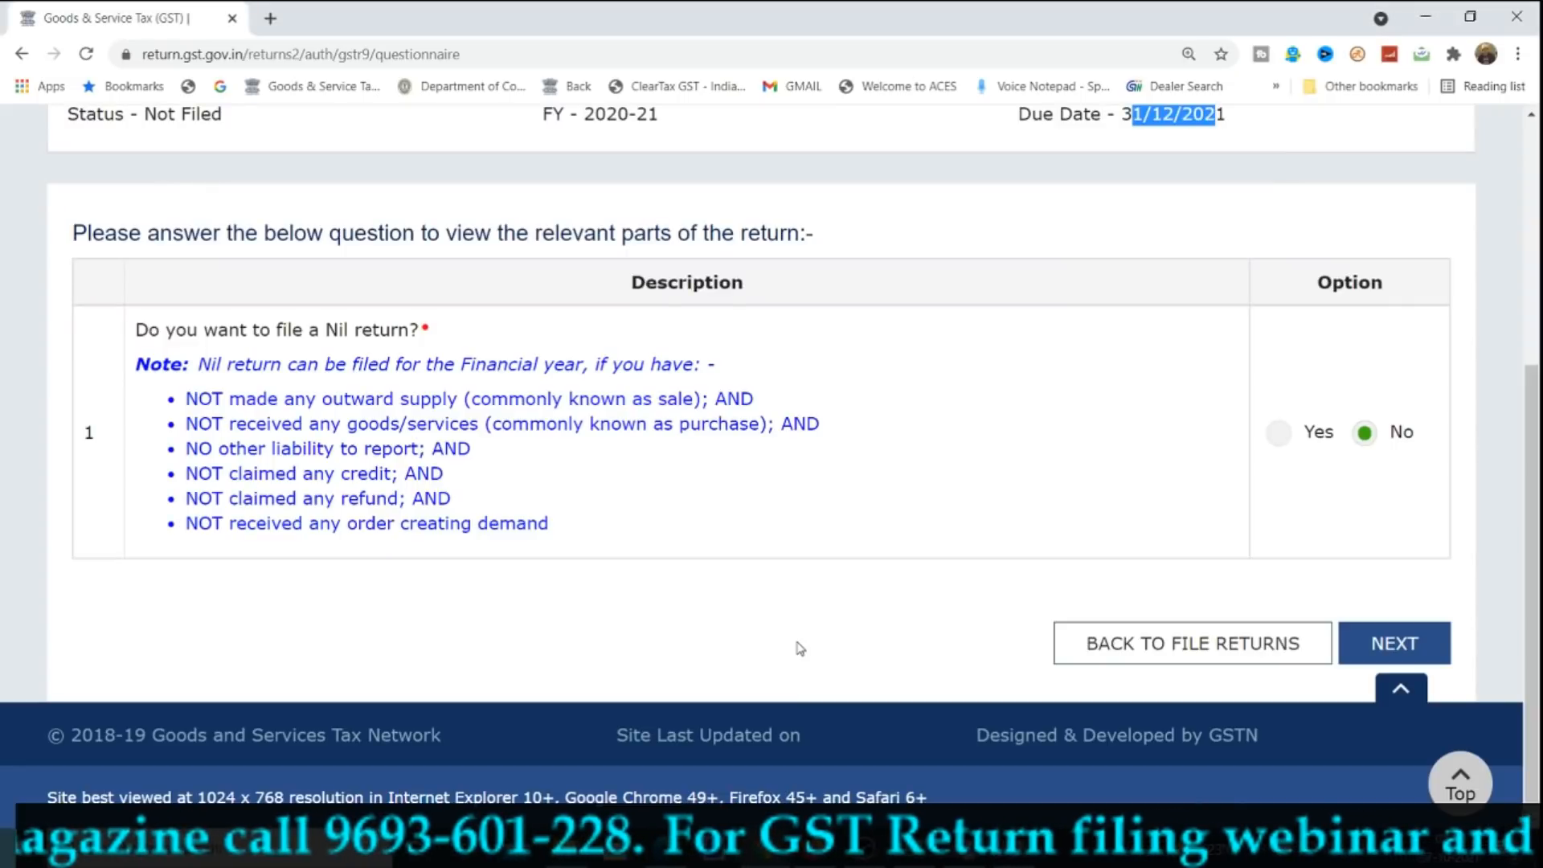
left_click(1397, 641)
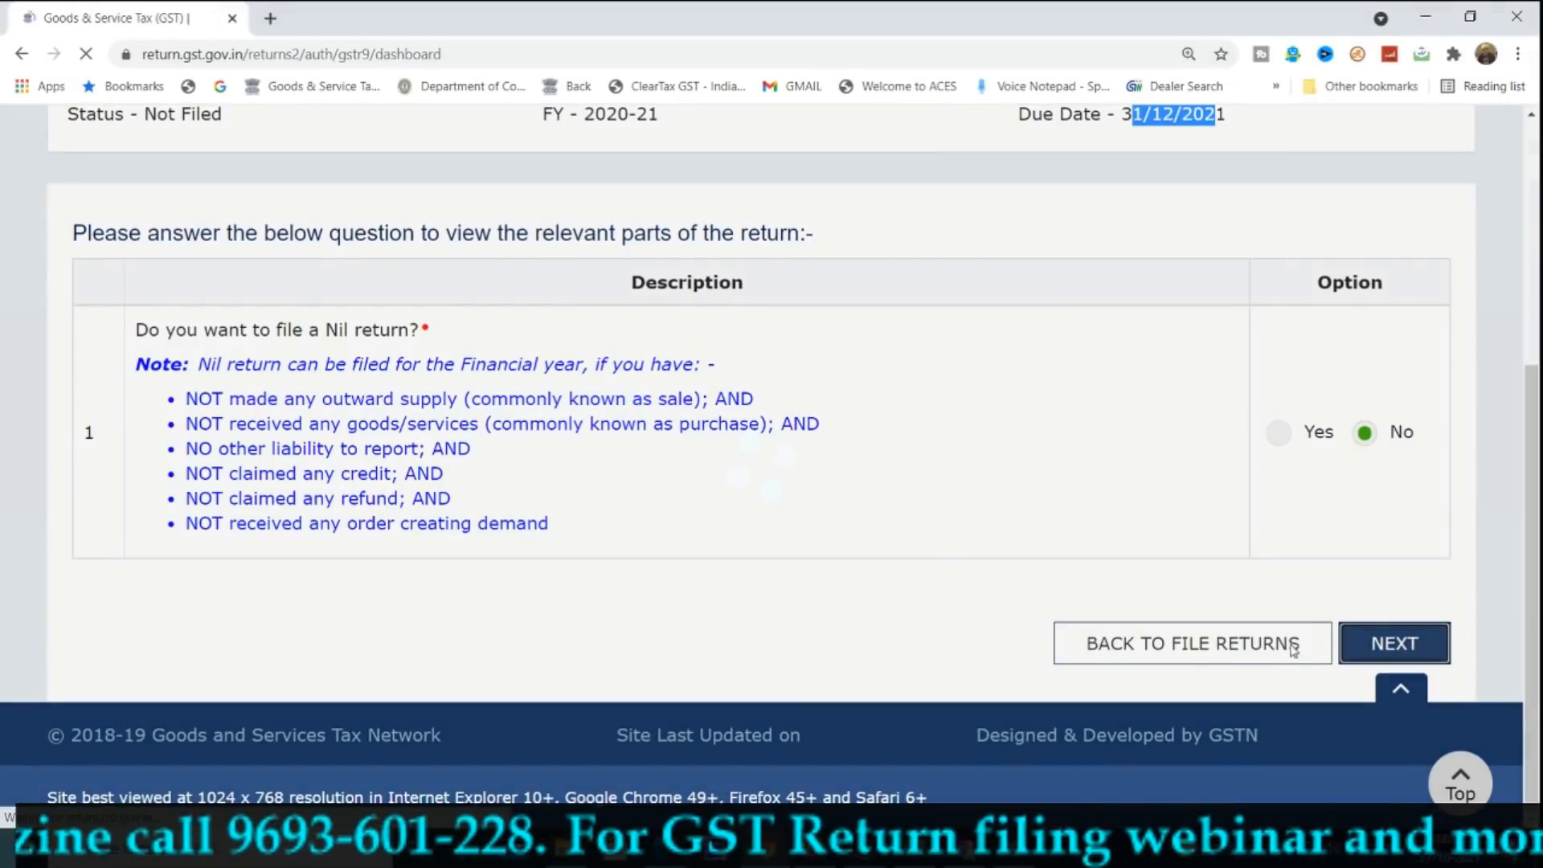
scroll(1161, 655, "down", 10)
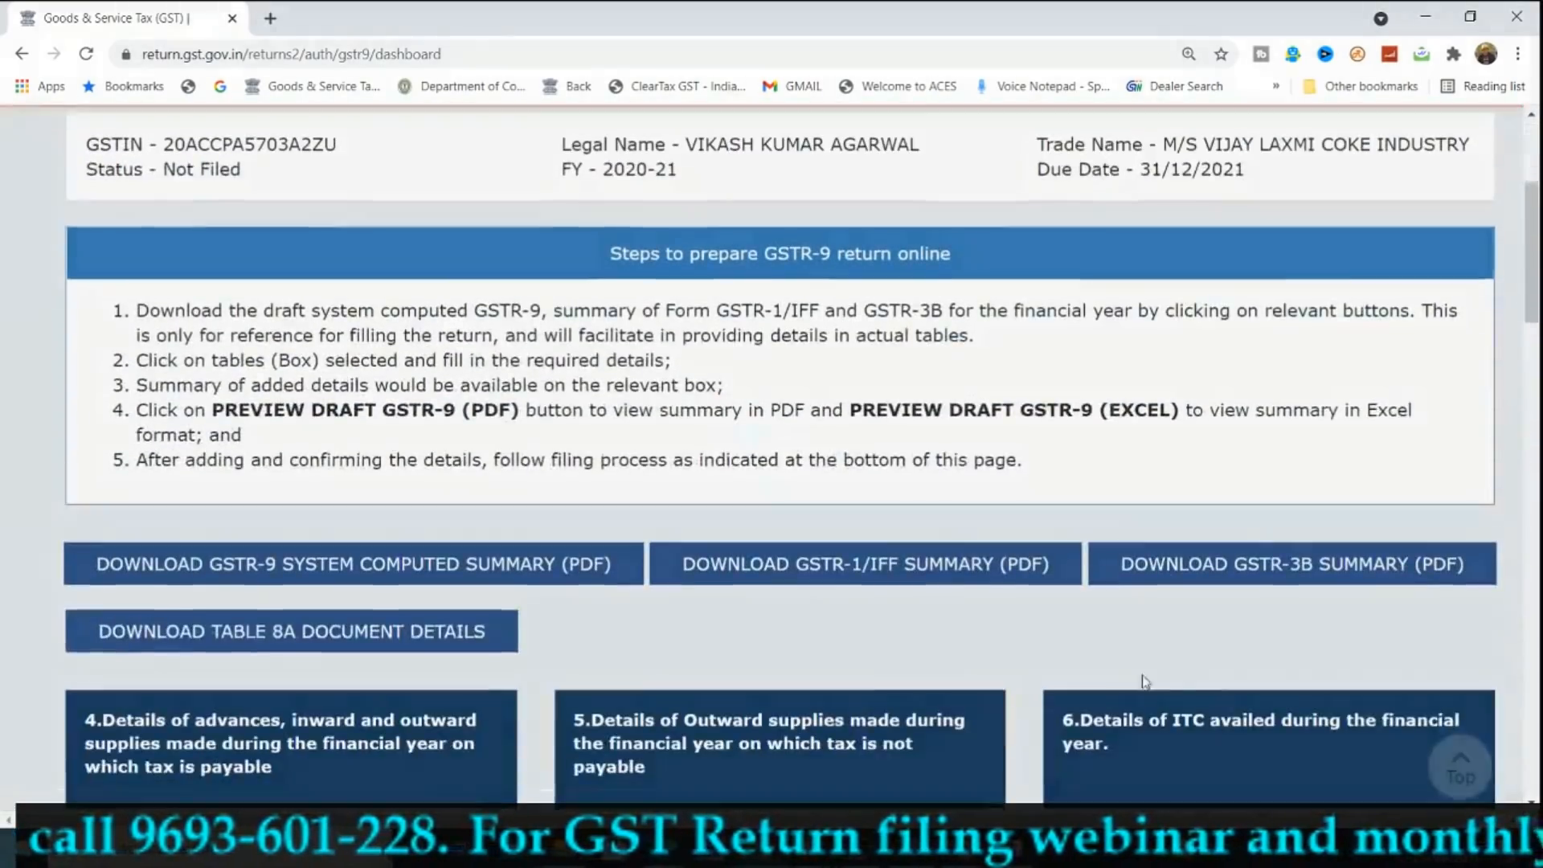
scroll(1134, 687, "down", 3)
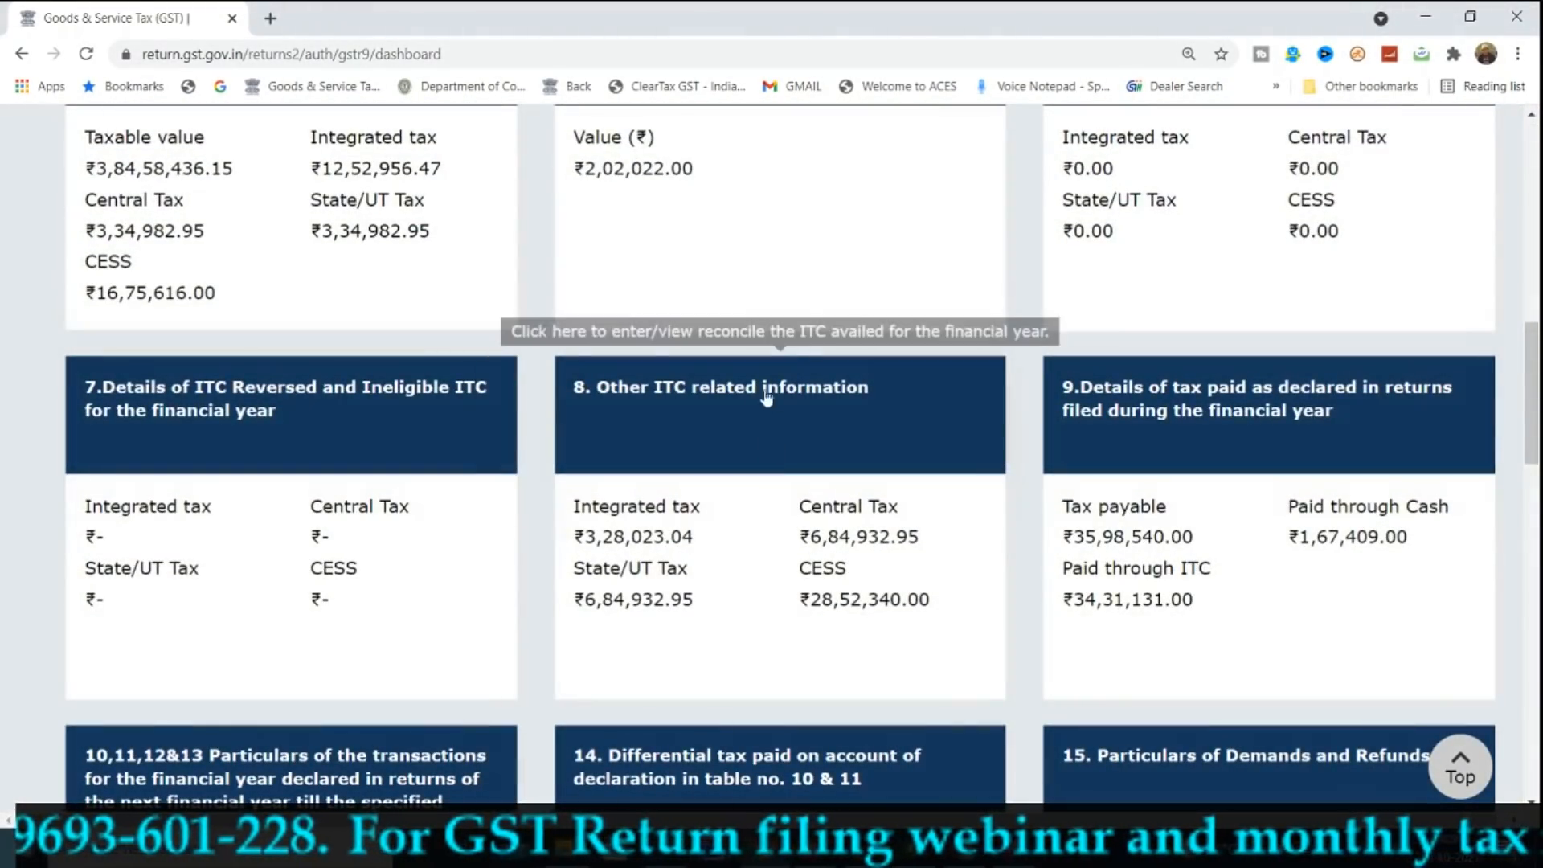
left_click(766, 397)
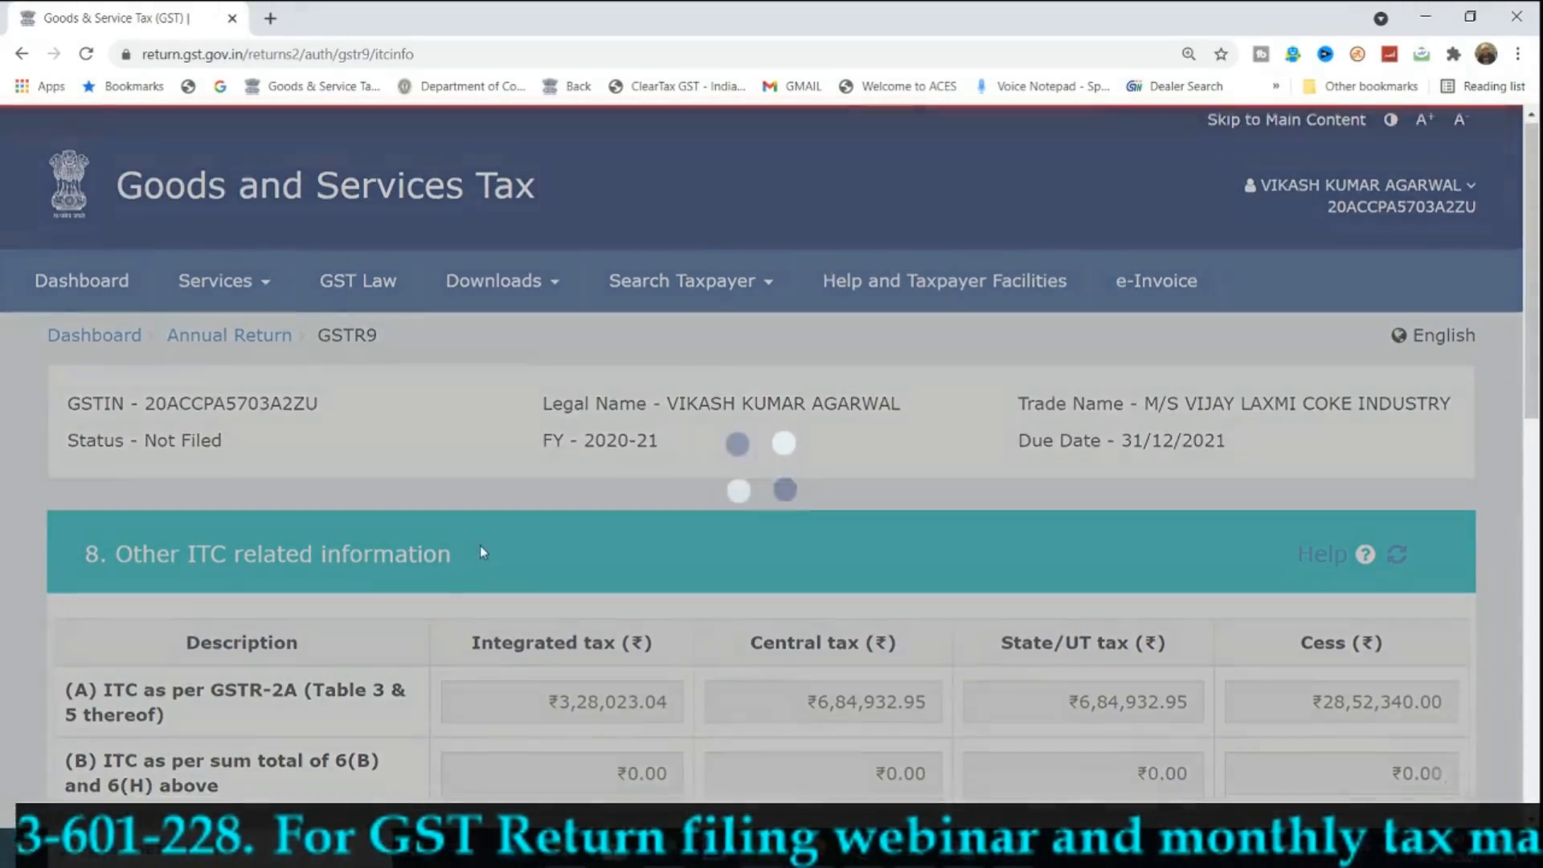
scroll(349, 554, "down", 3)
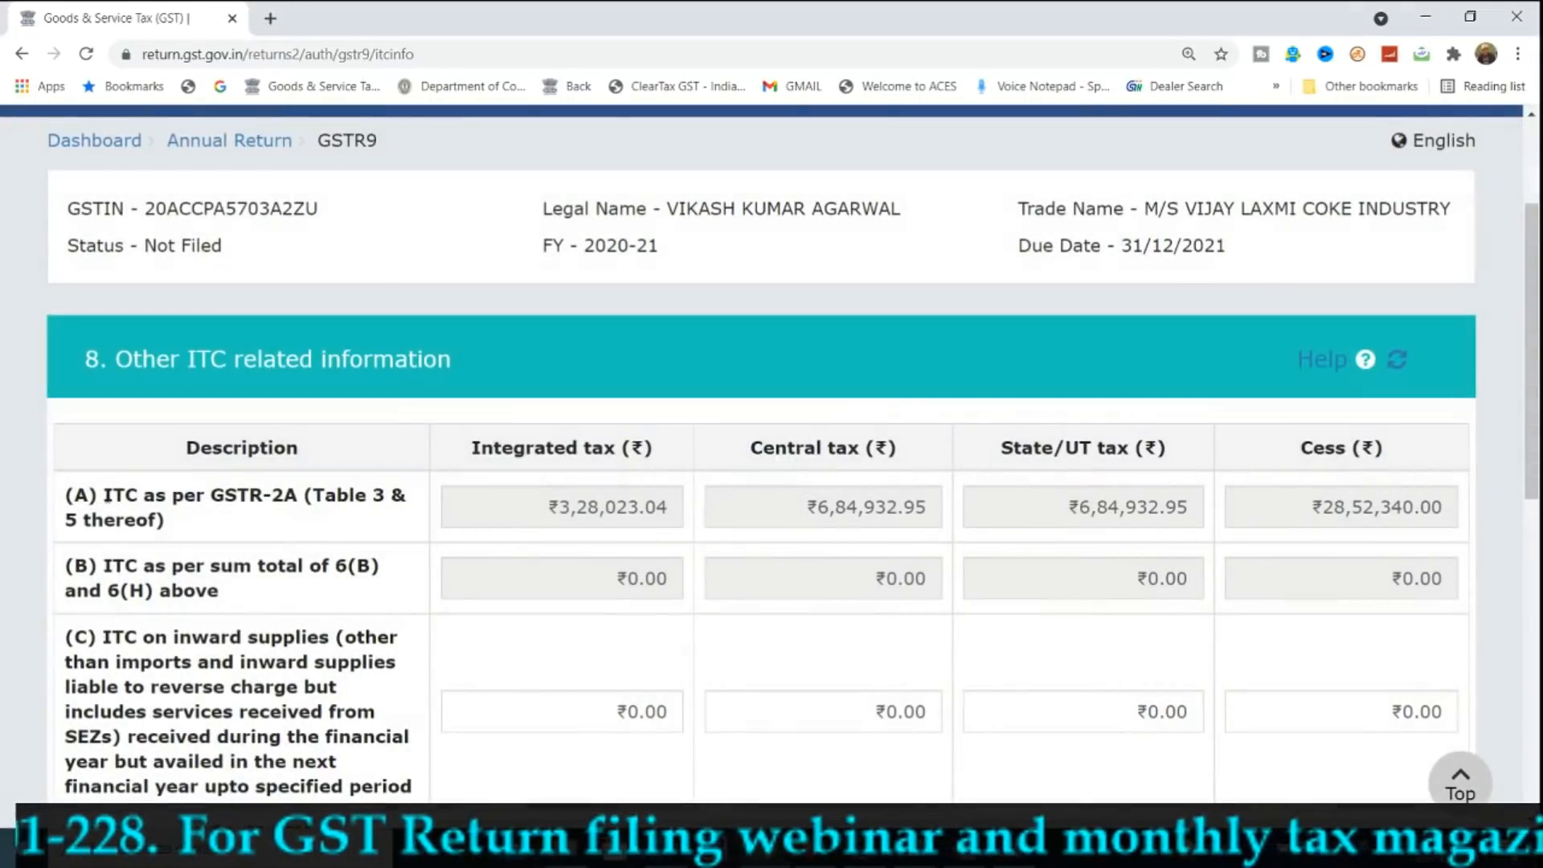
- Examine row (A), ITC as per GSTR-2A, and its tax amounts in table 8
left_click_drag(103, 496, 299, 499)
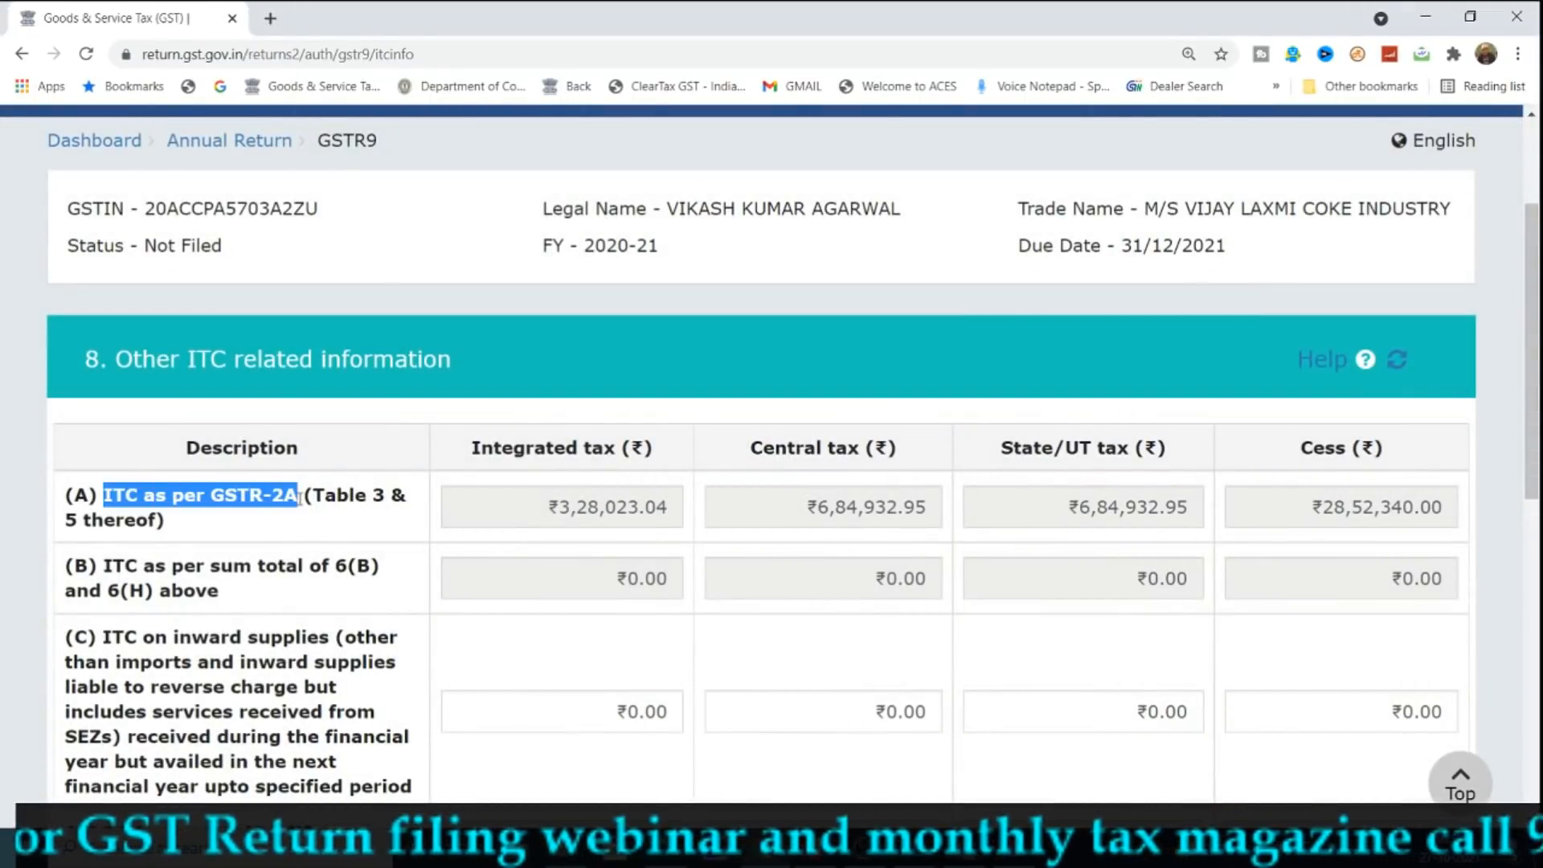
left_click_drag(544, 499, 1069, 517)
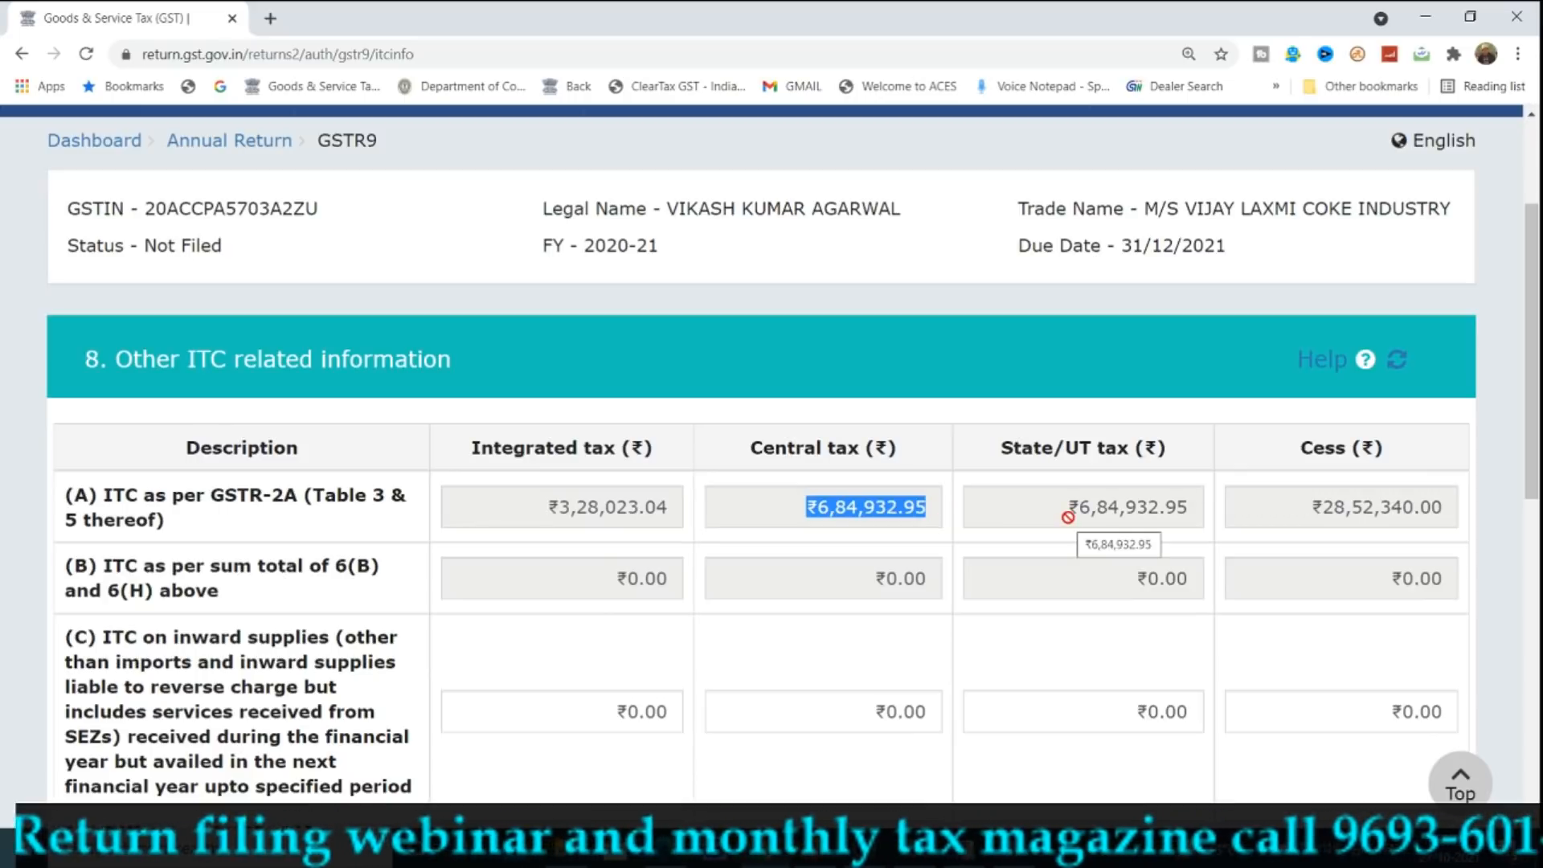
key("alt+Tab")
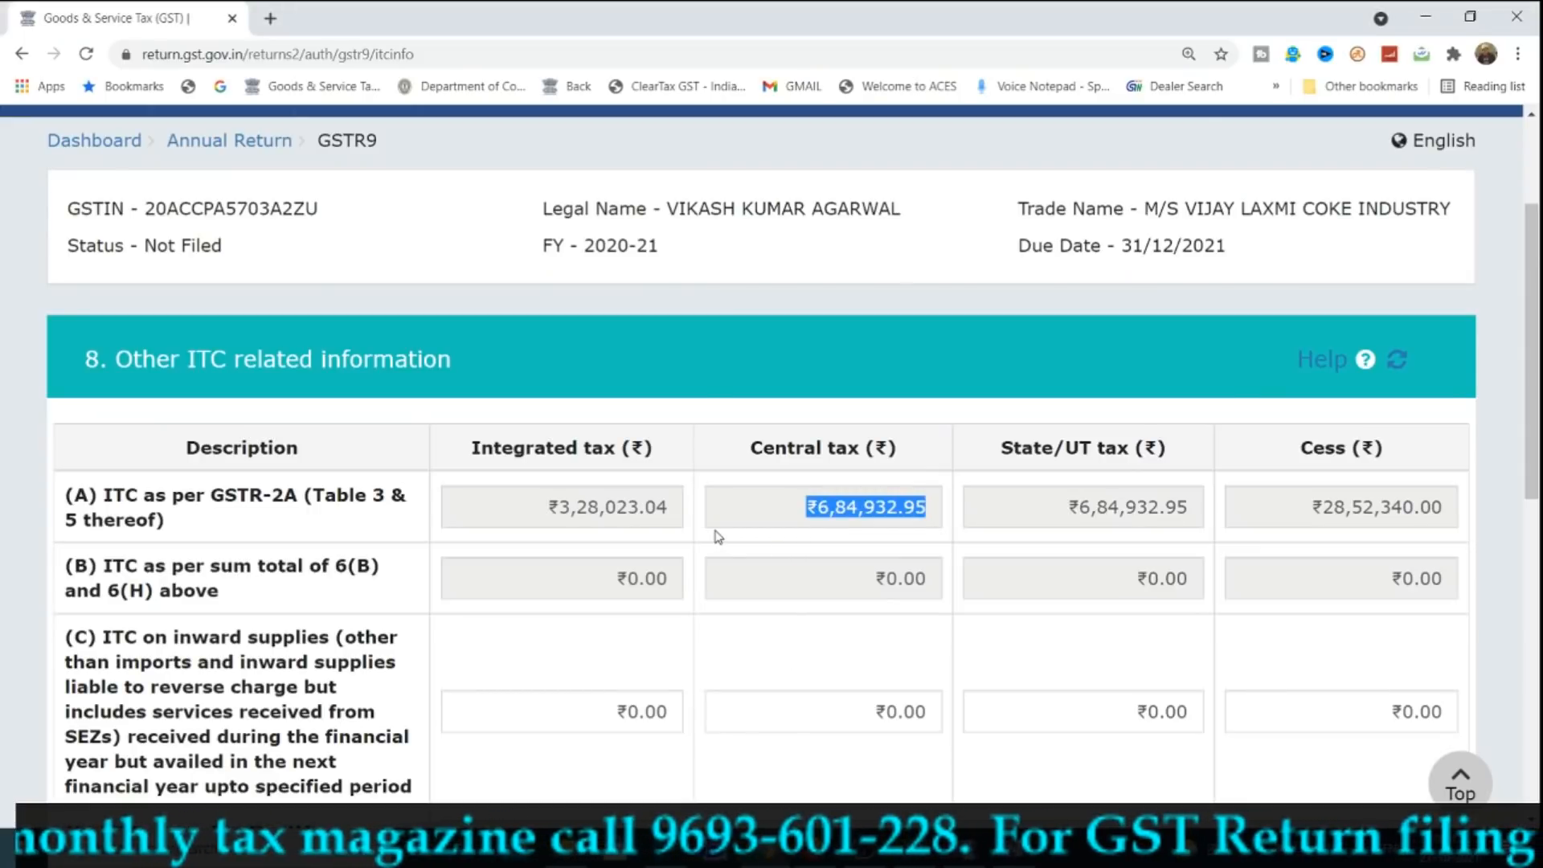
left_click(717, 536)
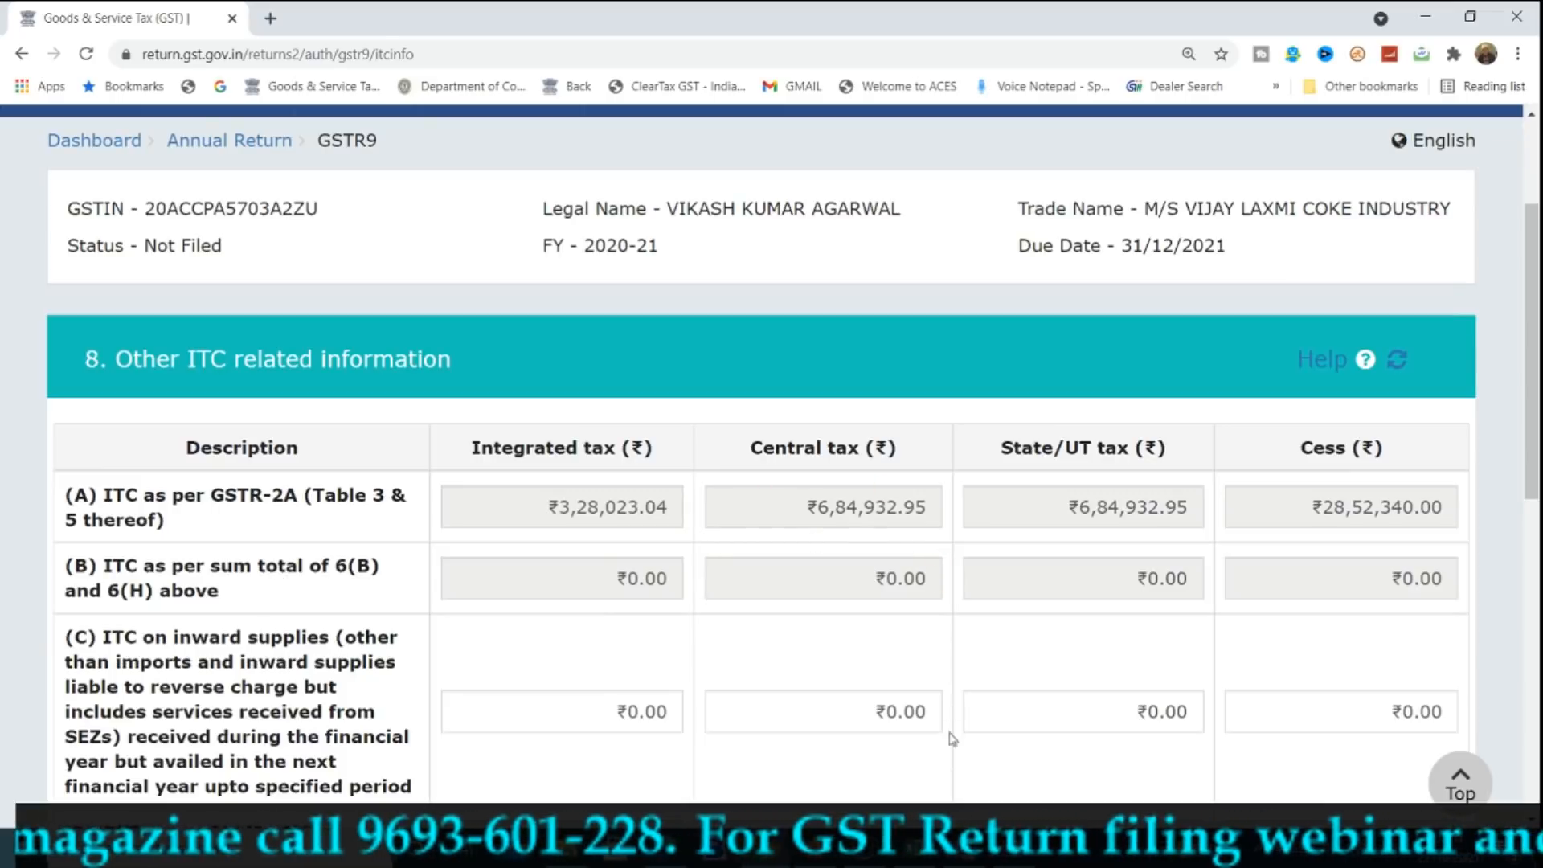
- Switch to the table 8A workbook in Excel and read the reverse charge and POS reasons for non-accounting of ITC in Note 3
left_click(916, 848)
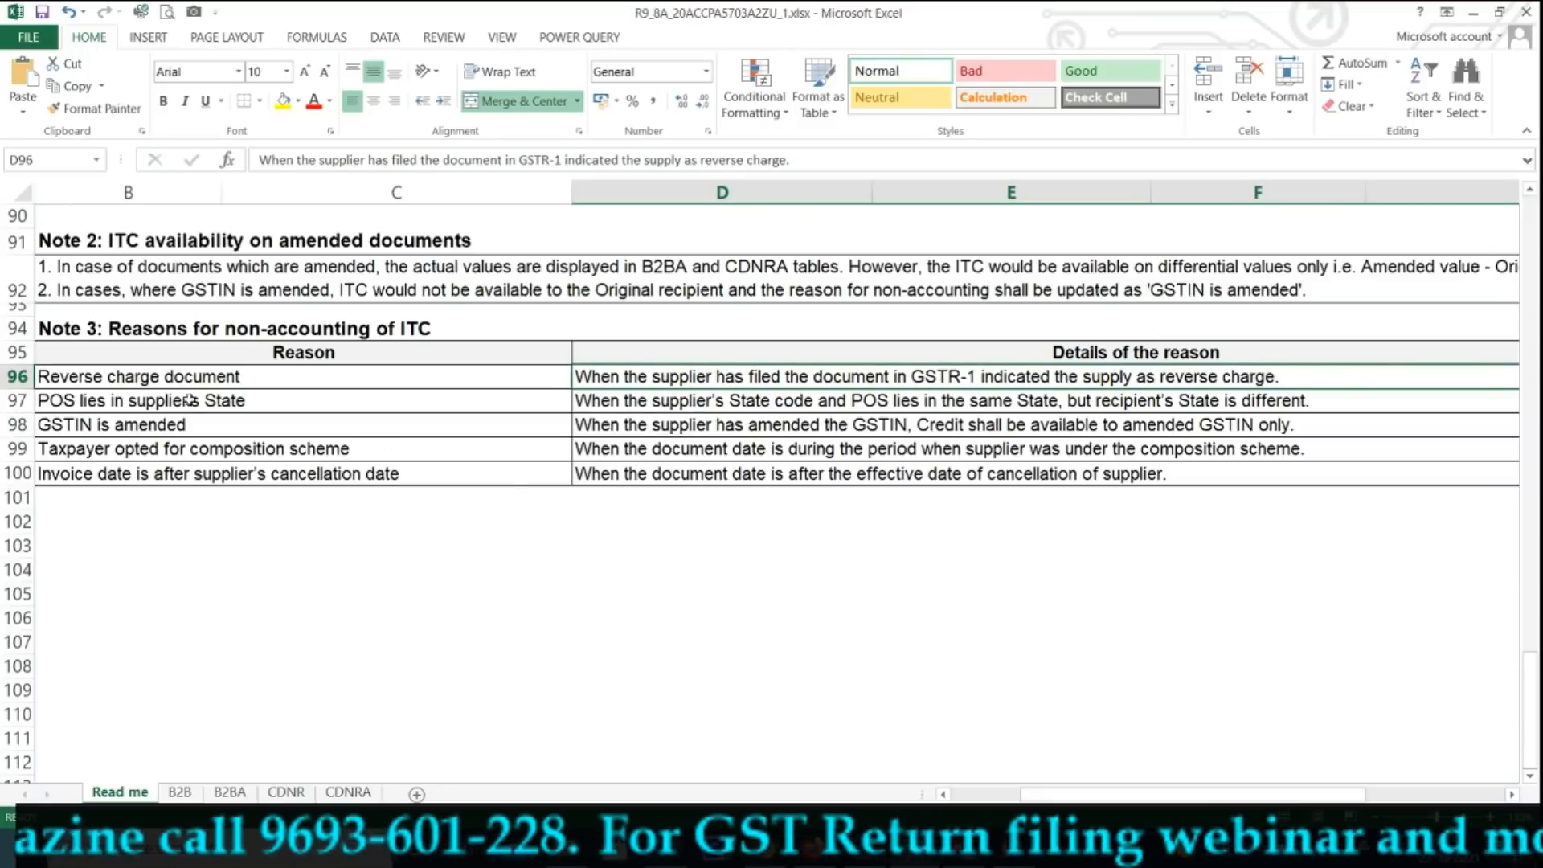
left_click(157, 380)
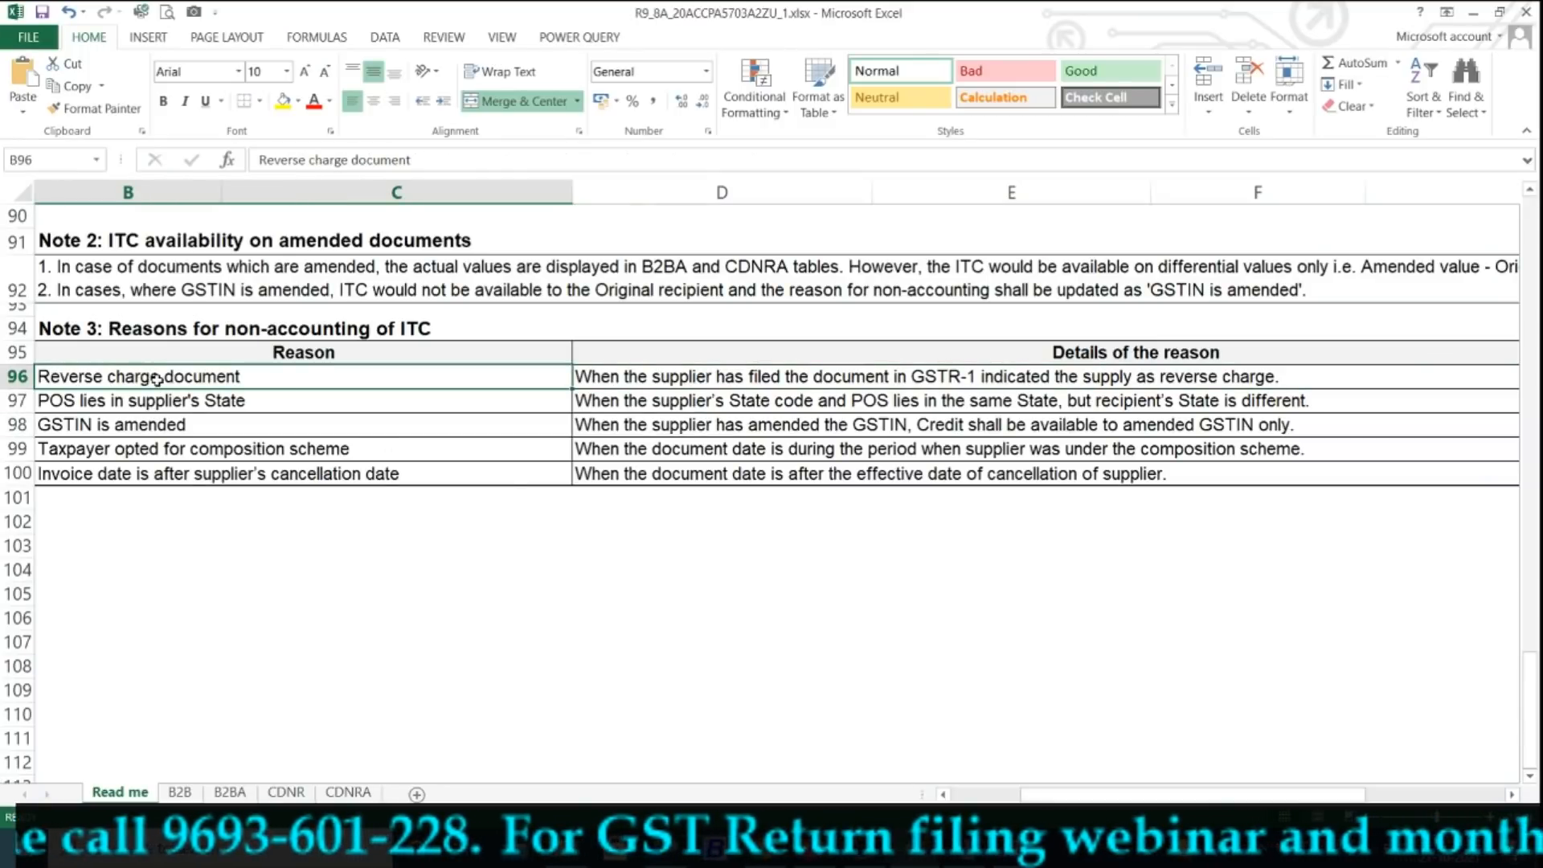
left_click(675, 378)
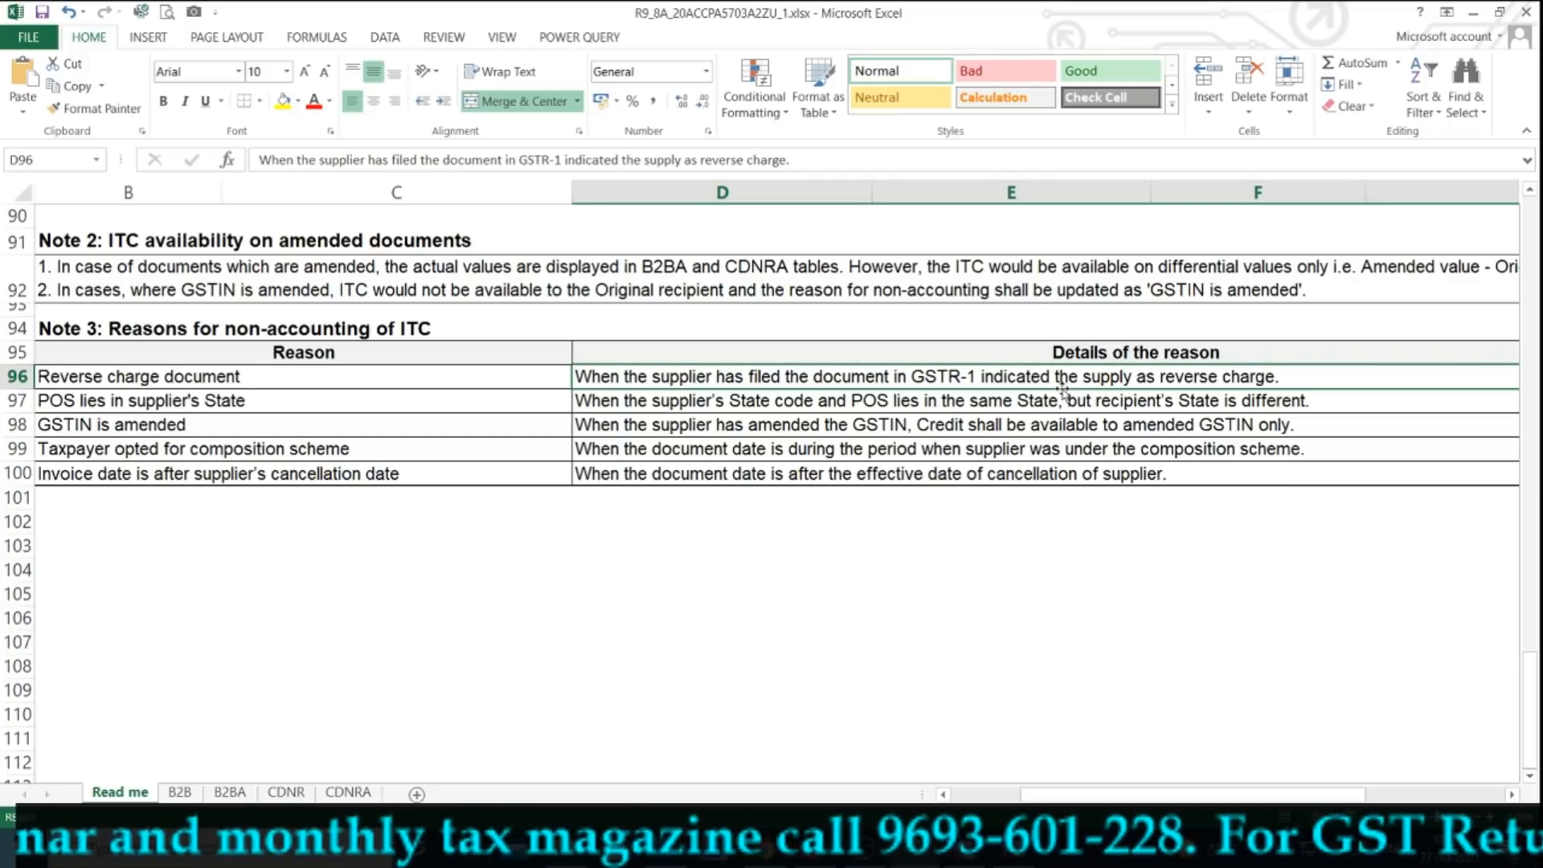
left_click(156, 399)
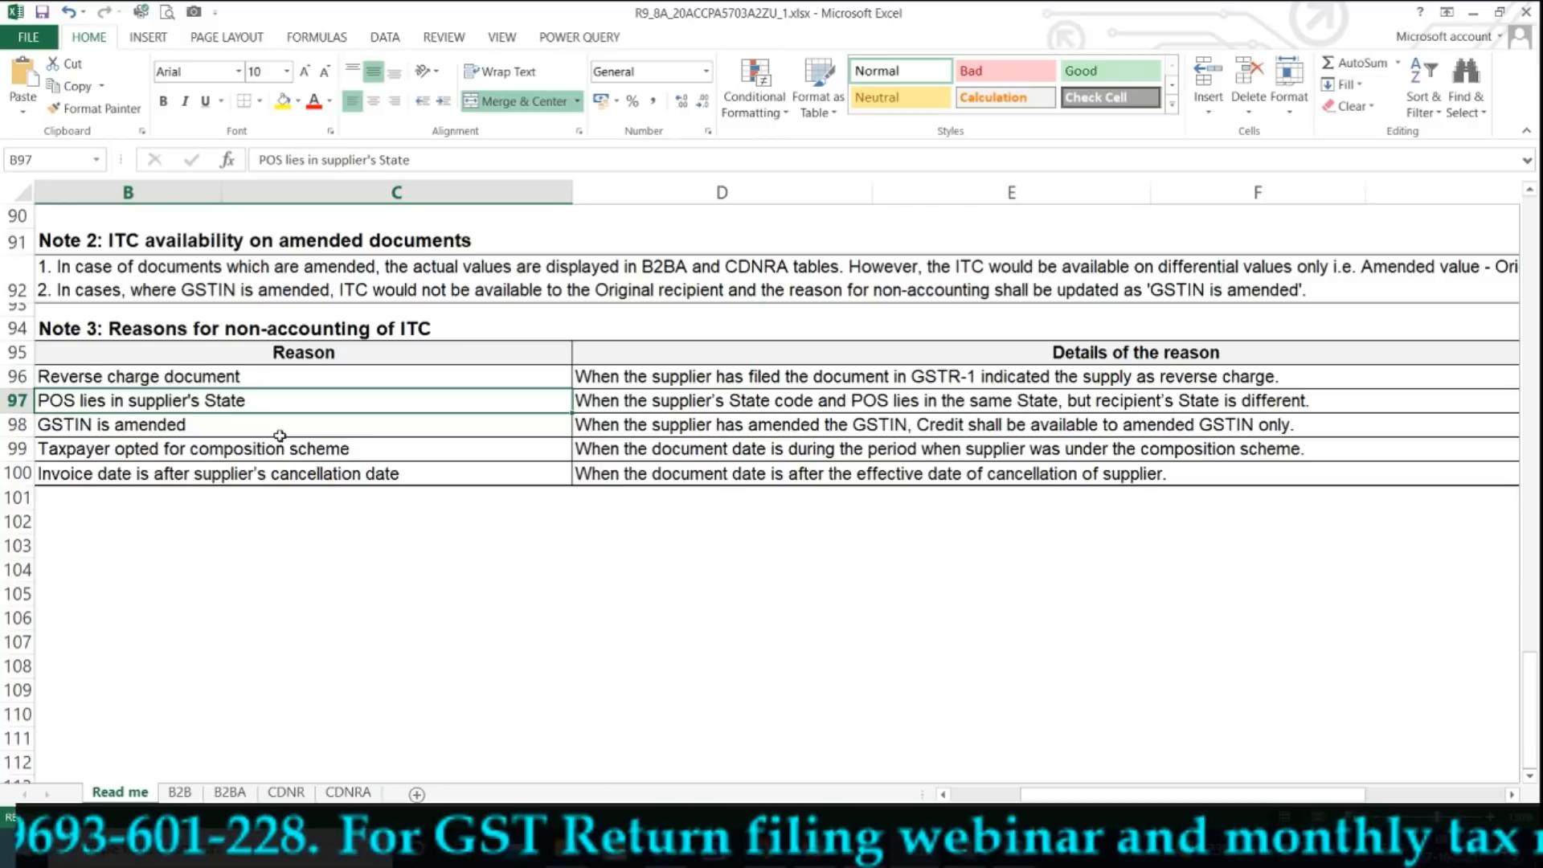
left_click(608, 396)
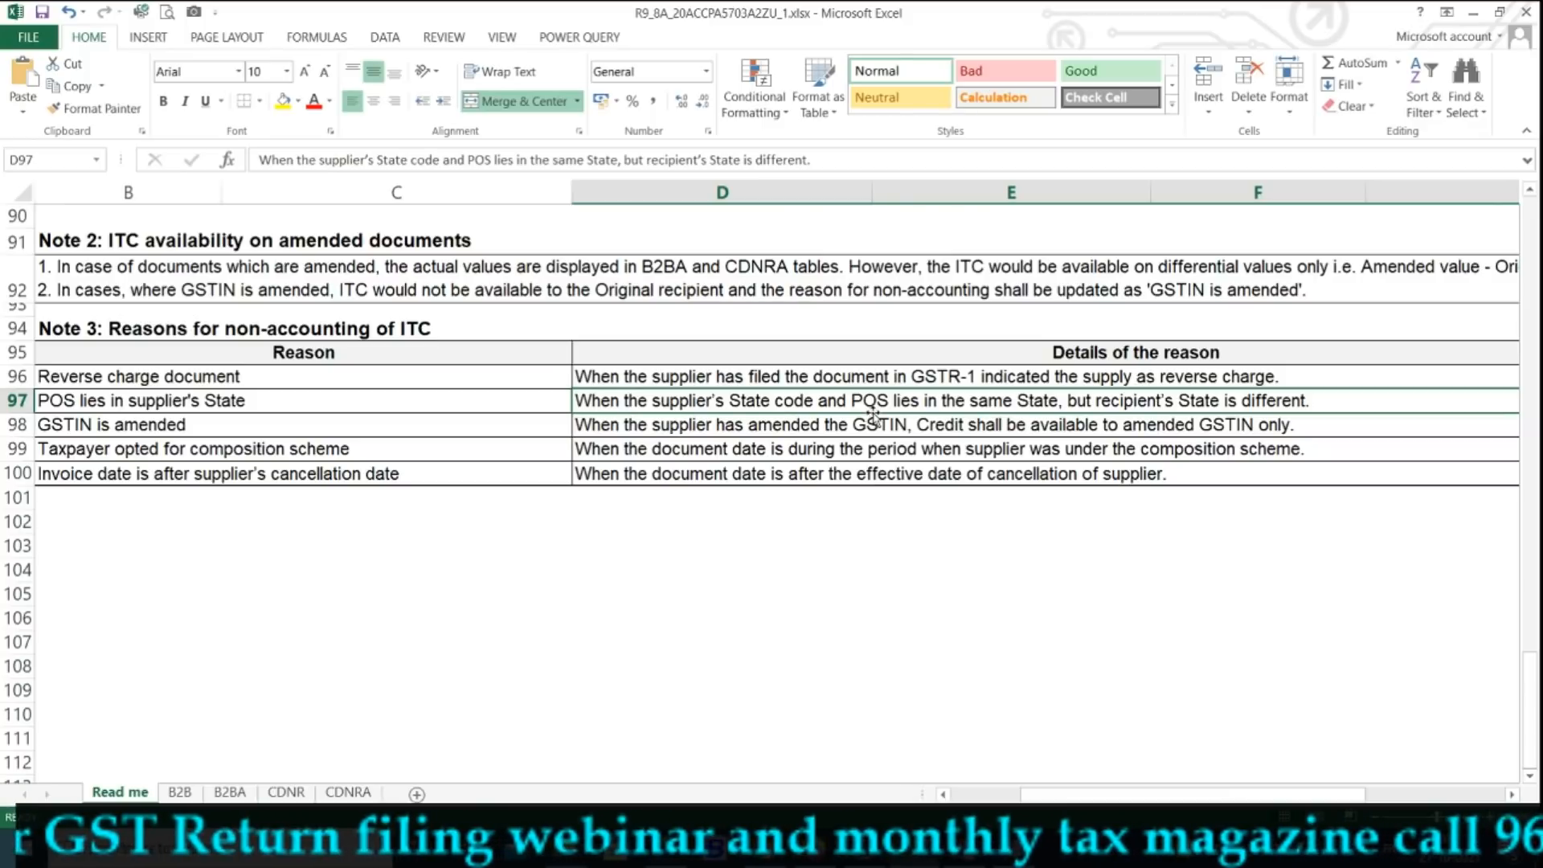
key("alt+Tab")
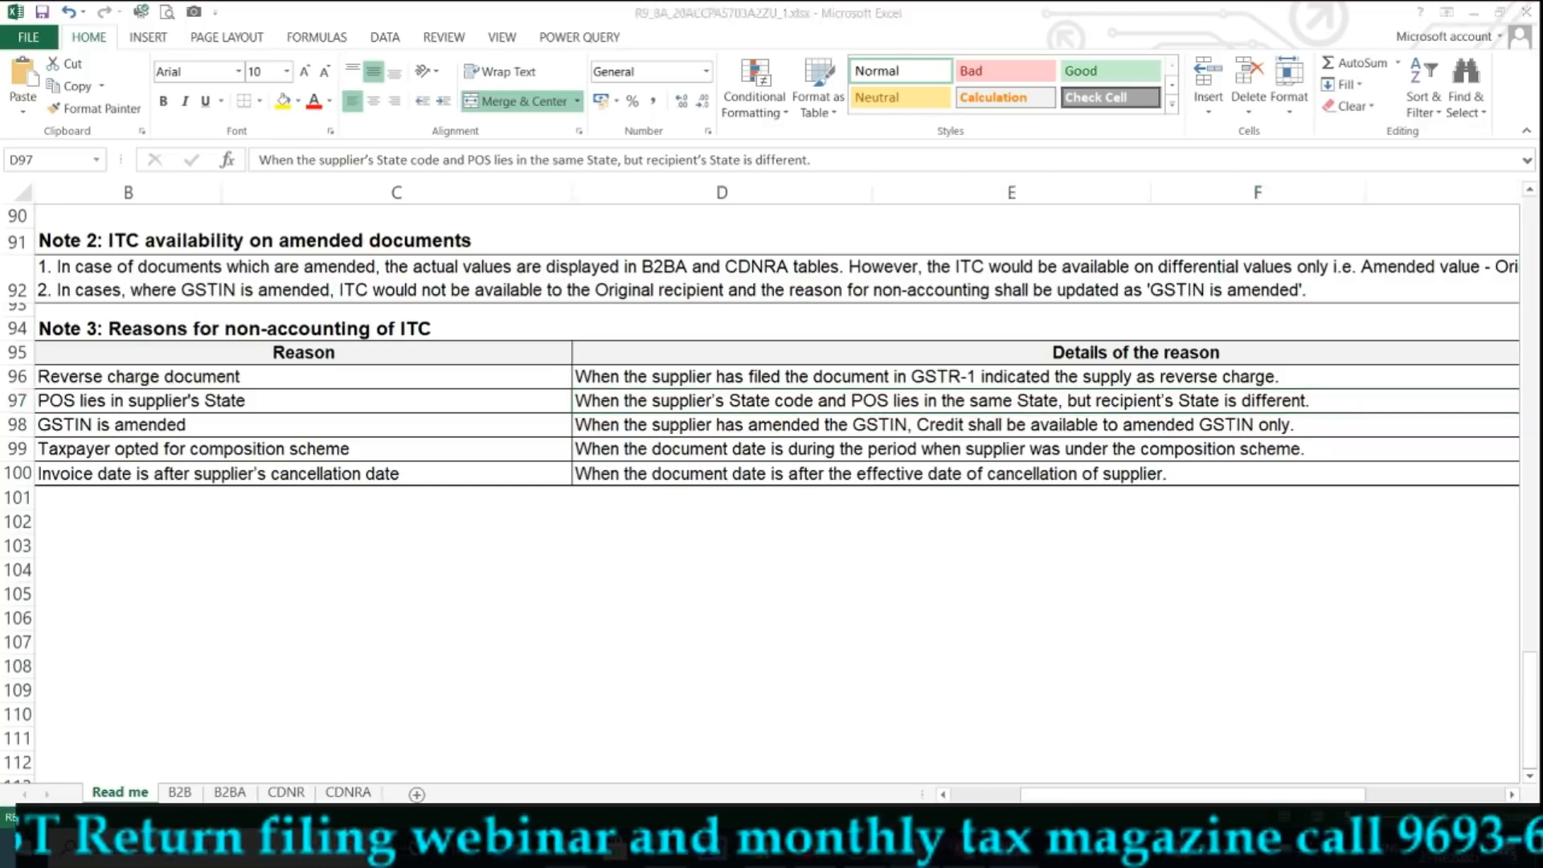
- Switch to the OneNote page and handwrite "Guj-" with an underlined "Delhi" below it in blank space
scroll(901, 549, "down", 10)
left_click_drag(332, 372, 354, 438)
left_click_drag(366, 406, 410, 442)
left_click_drag(421, 365, 422, 378)
left_click_drag(451, 410, 480, 393)
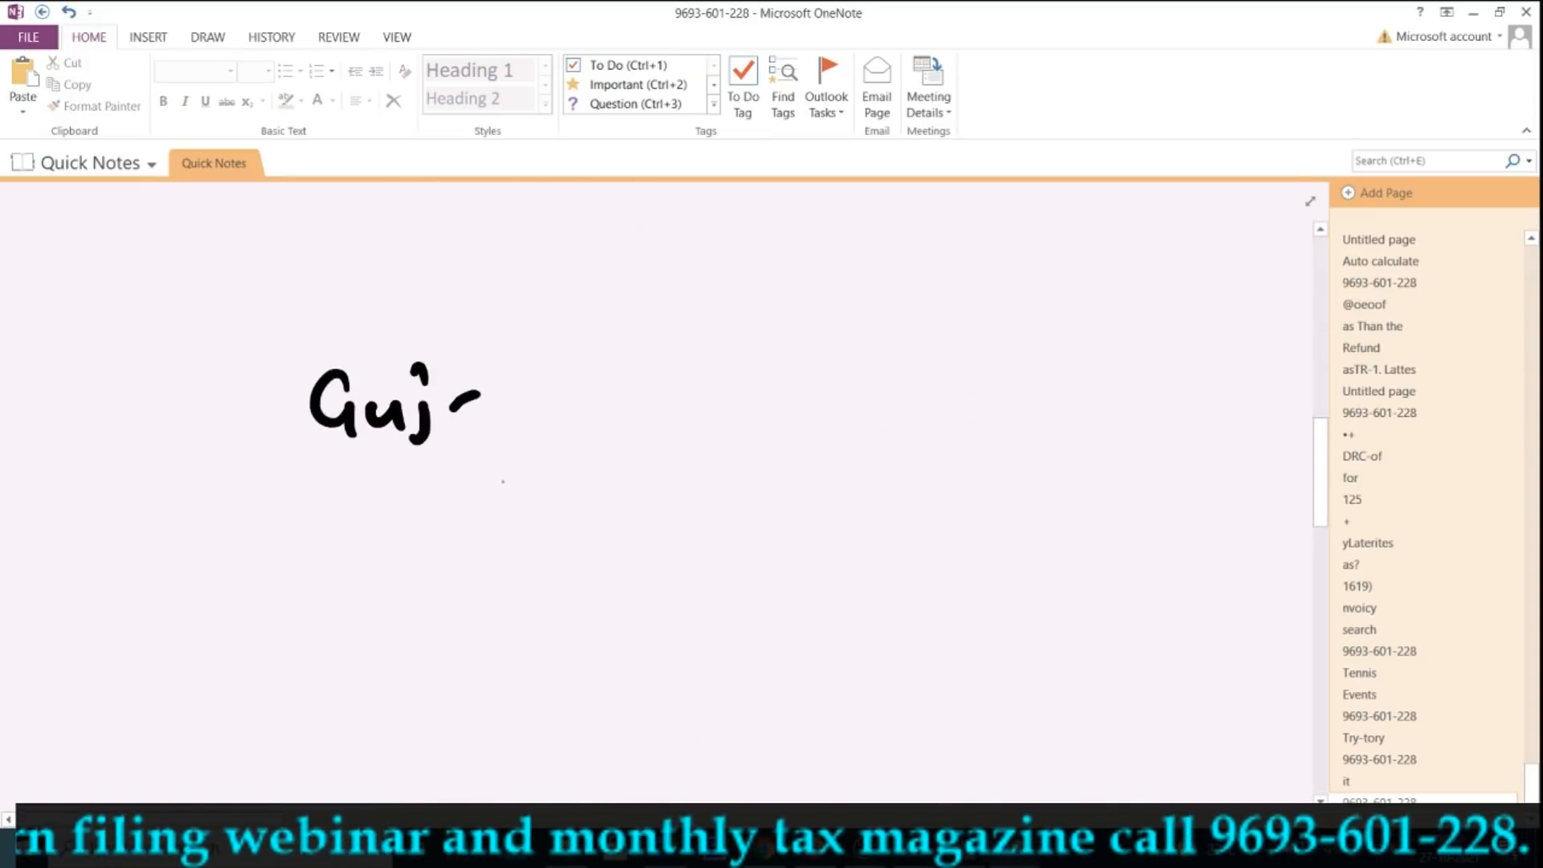
left_click_drag(482, 499, 487, 547)
left_click_drag(514, 522, 626, 507)
left_click_drag(564, 555, 622, 545)
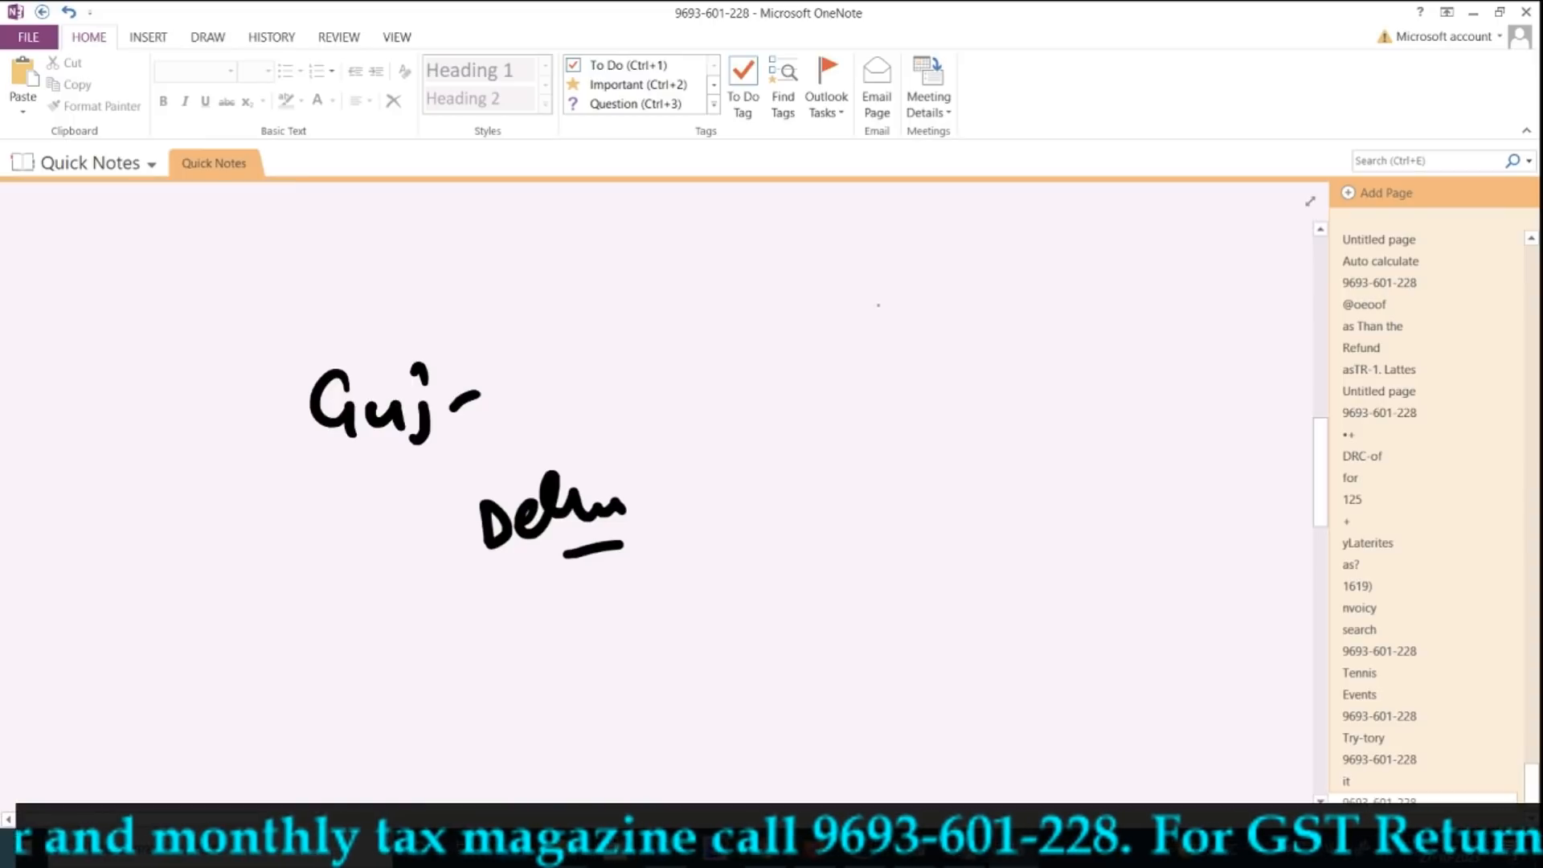
- Handwrite an underlined "Hotel" beside the Guj and Delhi notes, with "Guj" and underlined "POS Delhi" beneath it
mouse_move(862, 298)
left_mouse_down()
mouse_move(864, 341)
mouse_move(969, 329)
left_mouse_up()
left_click_drag(839, 404, 935, 375)
mouse_move(818, 423)
left_mouse_down()
mouse_move(806, 465)
mouse_move(900, 467)
left_mouse_up()
left_click_drag(887, 435, 914, 423)
mouse_move(941, 491)
left_mouse_down()
mouse_move(945, 553)
mouse_move(964, 530)
left_mouse_up()
left_click_drag(1000, 510, 956, 569)
mouse_move(1077, 507)
left_mouse_down()
mouse_move(1102, 526)
mouse_move(1133, 482)
left_mouse_up()
left_click_drag(1133, 482, 1136, 537)
mouse_move(1140, 510)
left_mouse_down()
mouse_move(1166, 526)
mouse_move(1149, 555)
left_mouse_up()
left_click_drag(1169, 518, 1177, 530)
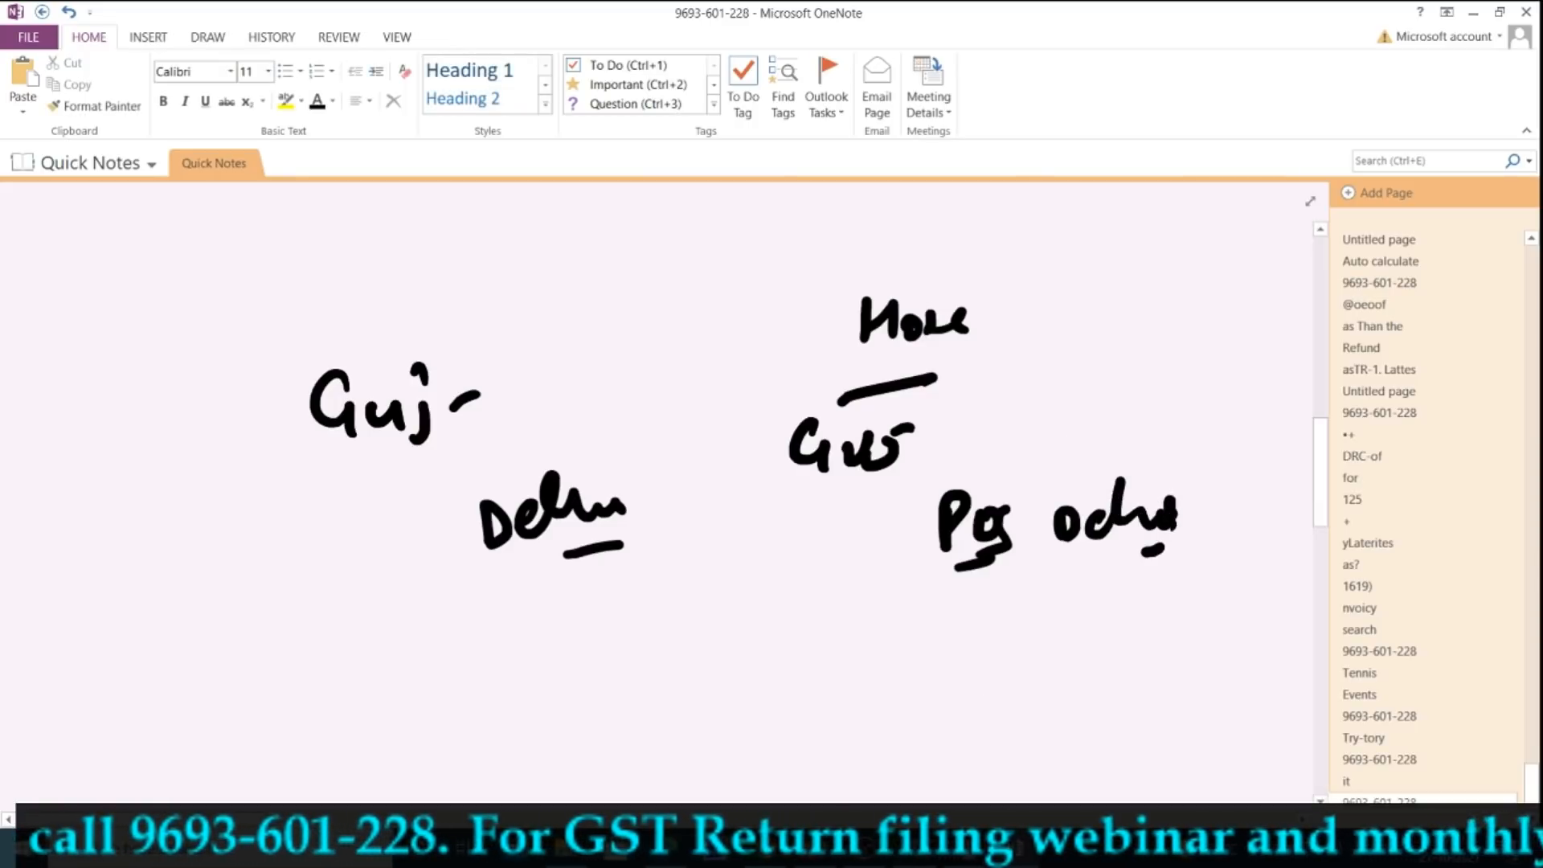
- Switch back to Excel and read the "GSTIN is amended" reason and its details in Note 3
key("alt+Tab")
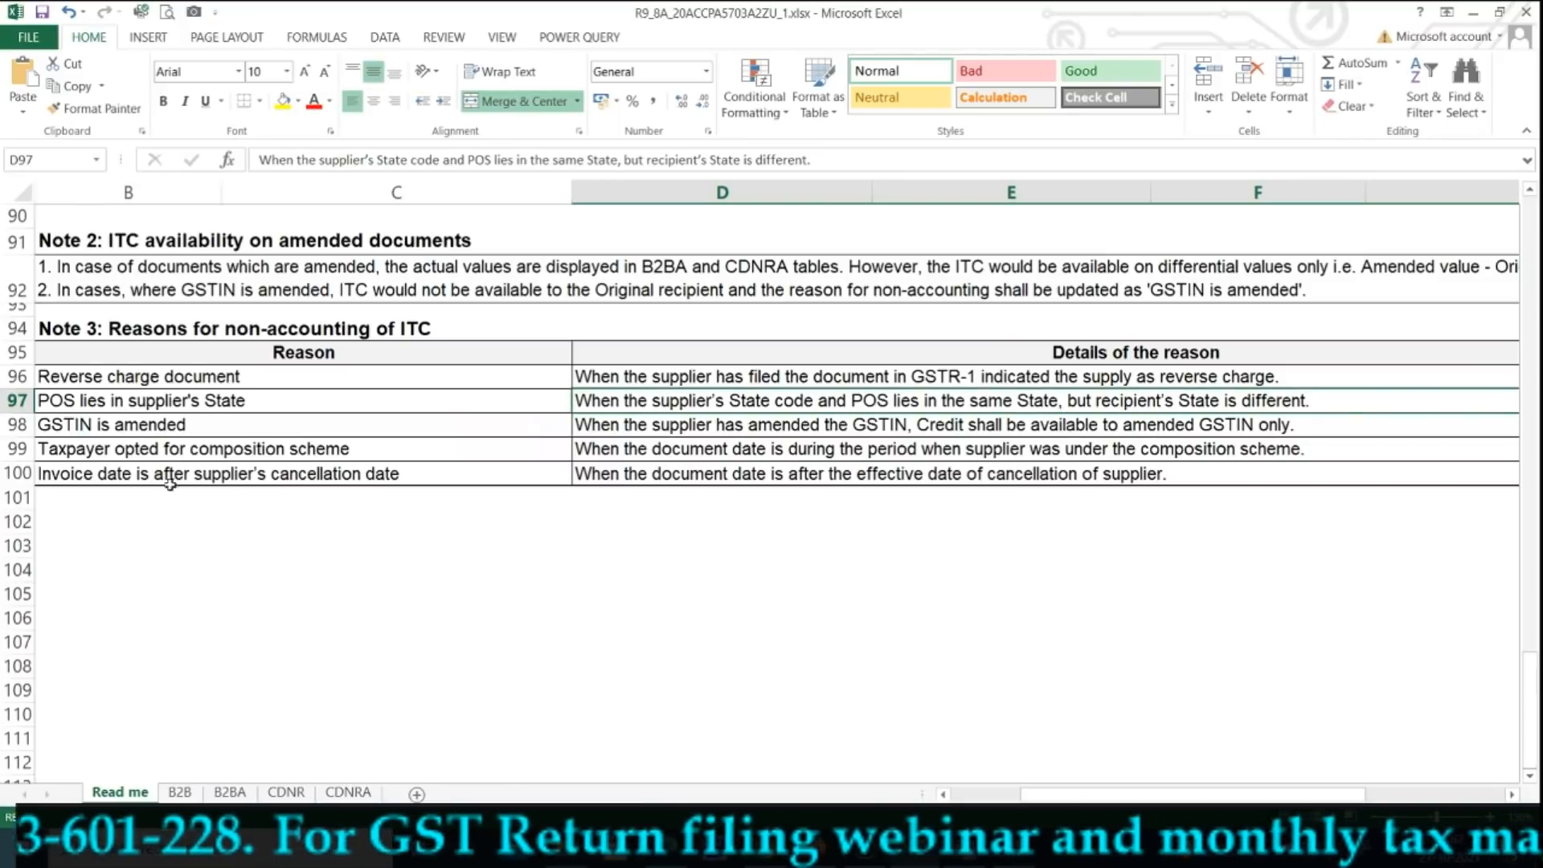
left_click(128, 420)
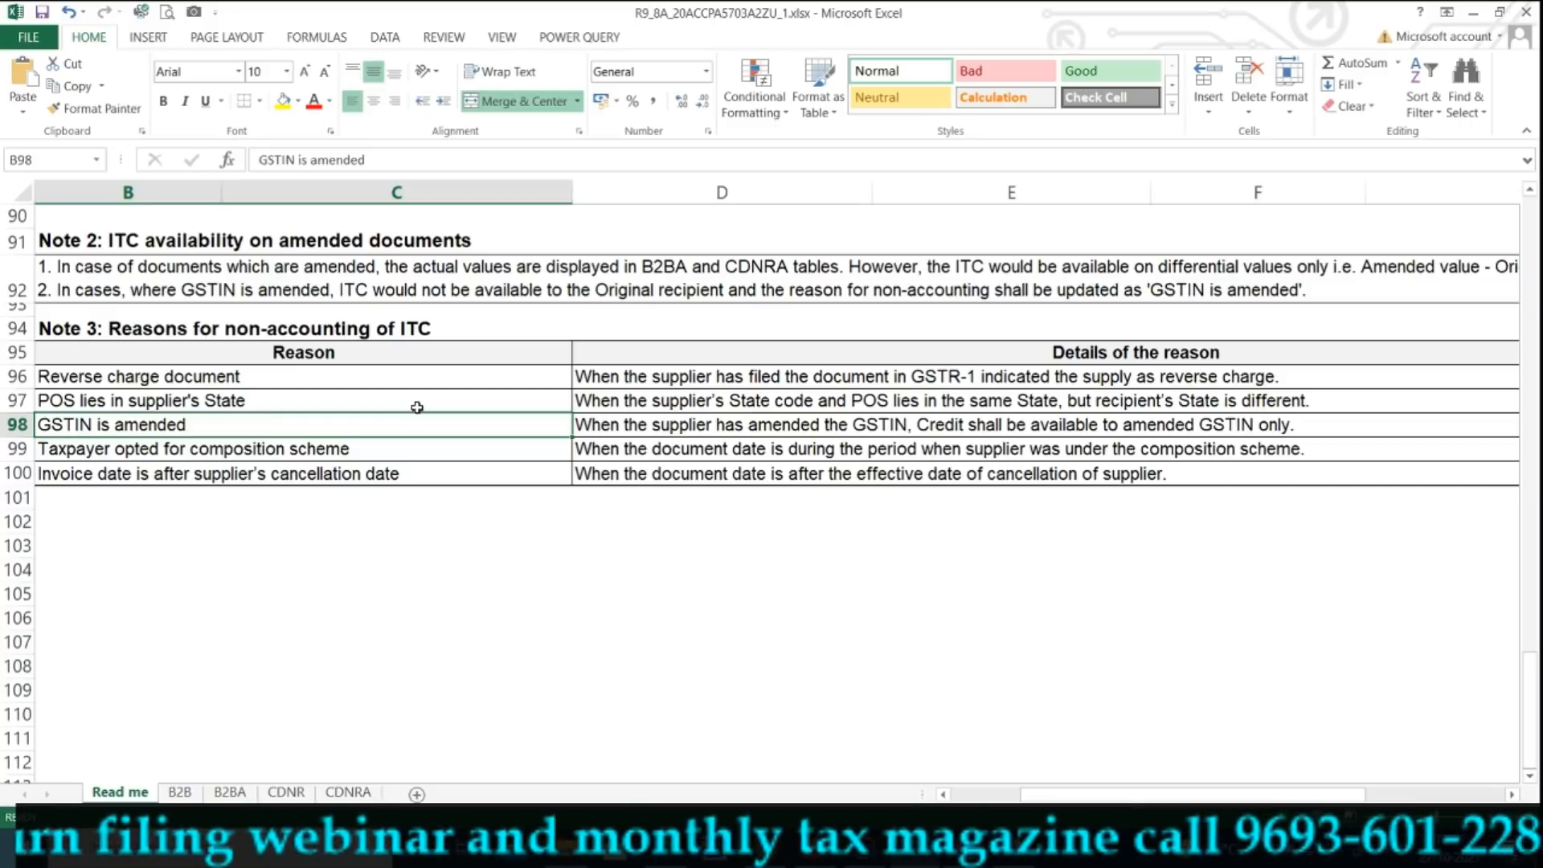
left_click(731, 431)
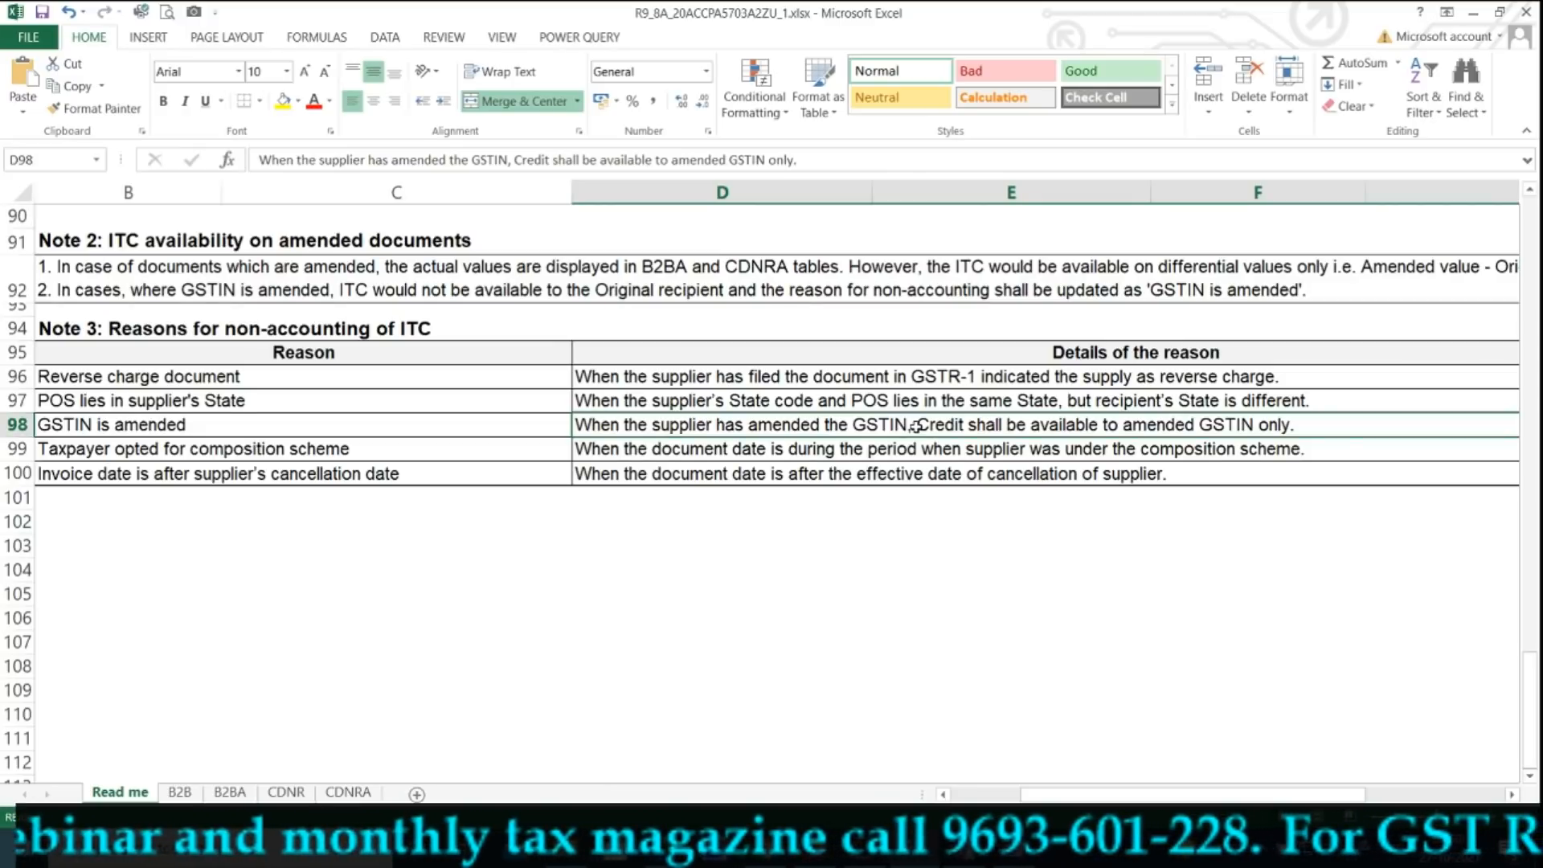
scroll(933, 586, "down", 3)
- Switch to OneNote and draw a circled A and a circled B above the Guj notes, marking each with double ticks
right_click(1013, 852)
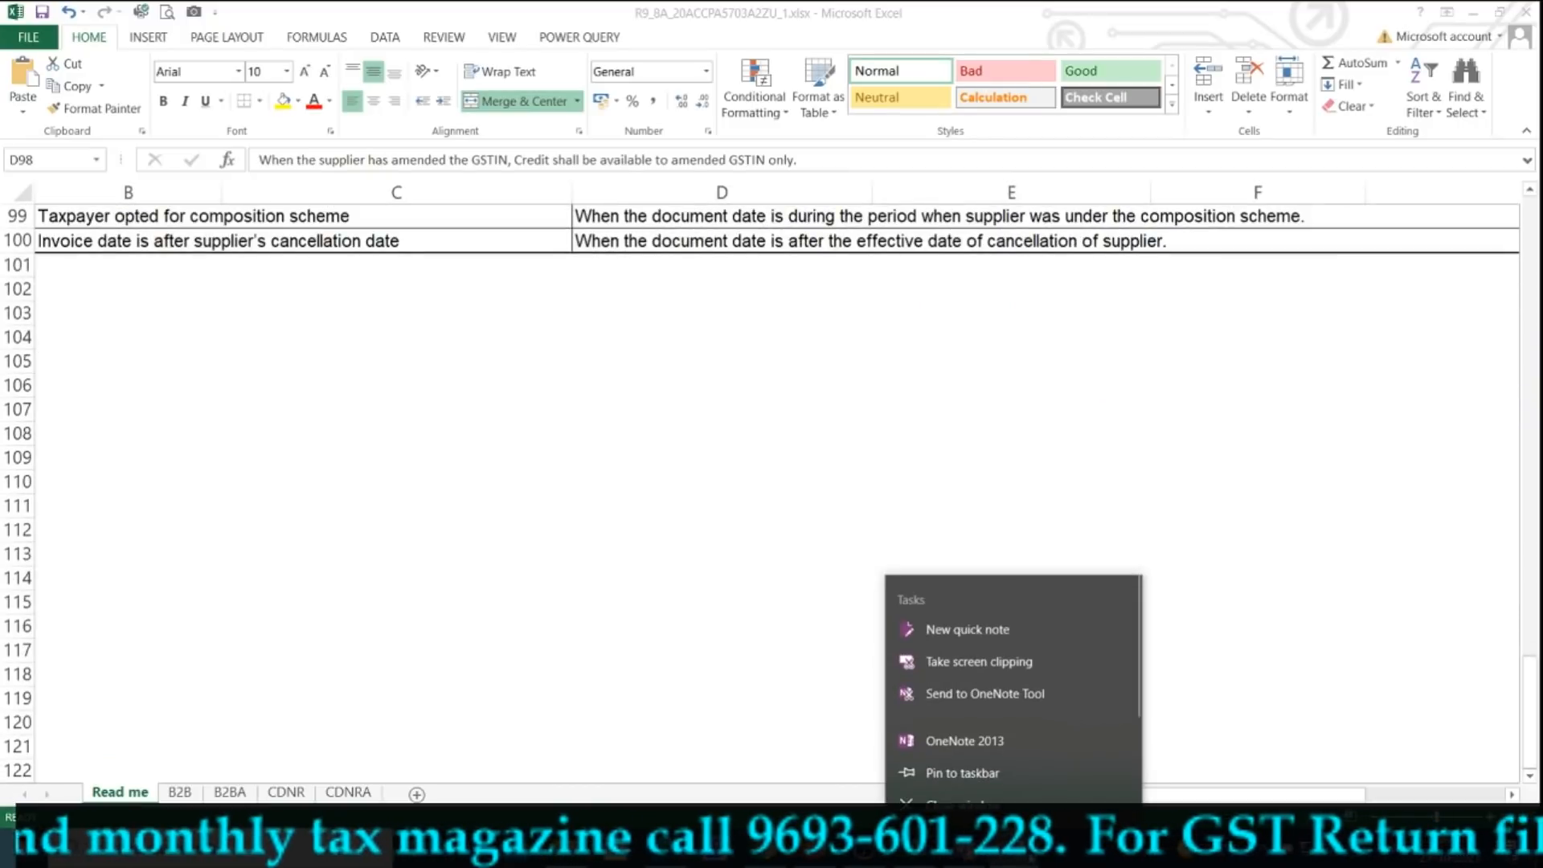
left_click(1005, 806)
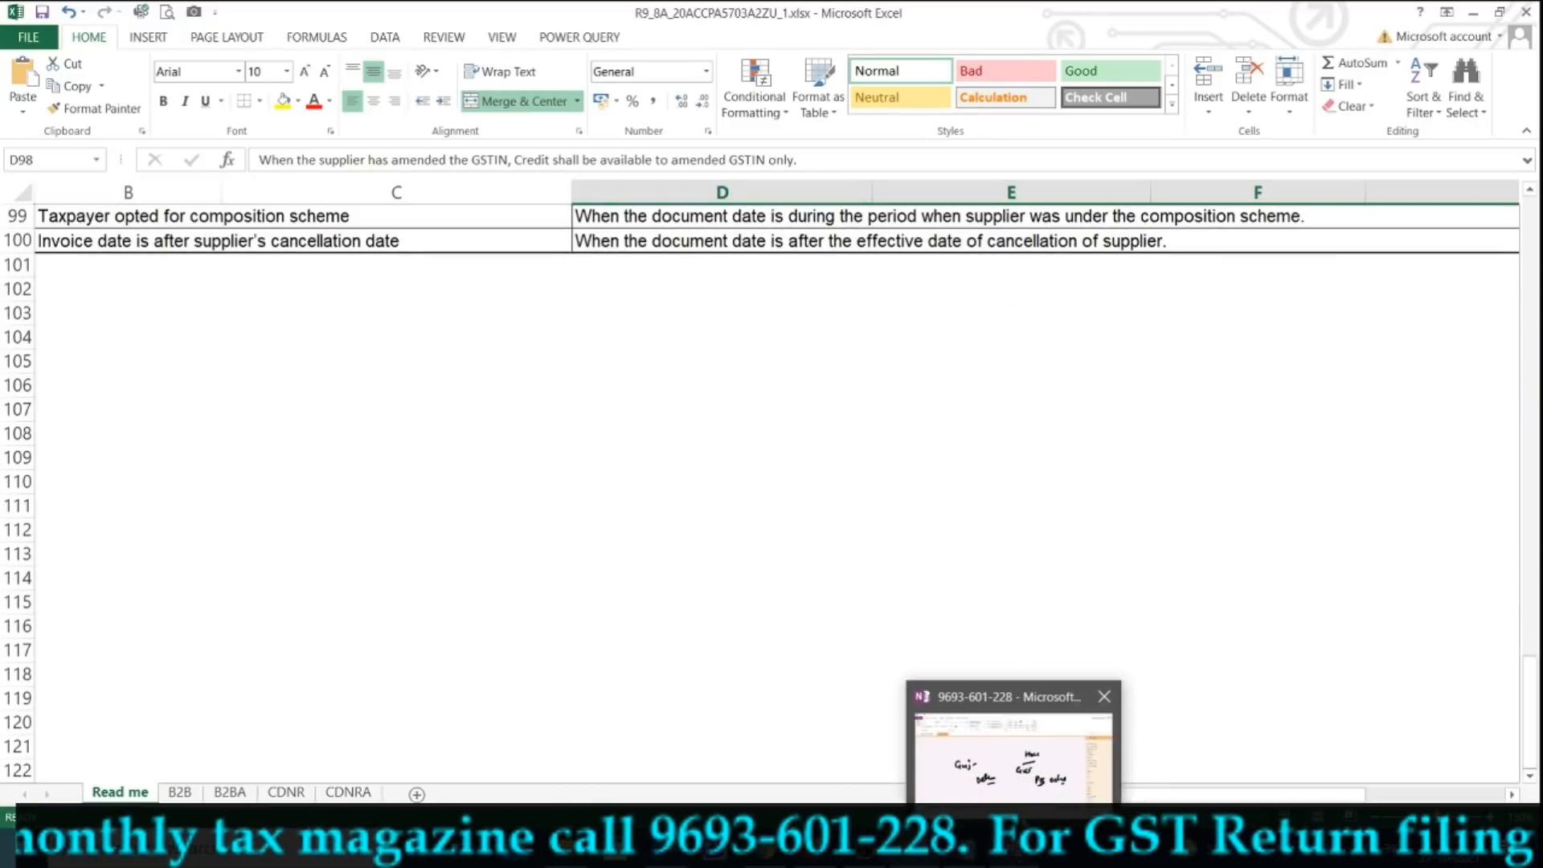
left_click(1019, 719)
scroll(935, 560, "down", 10)
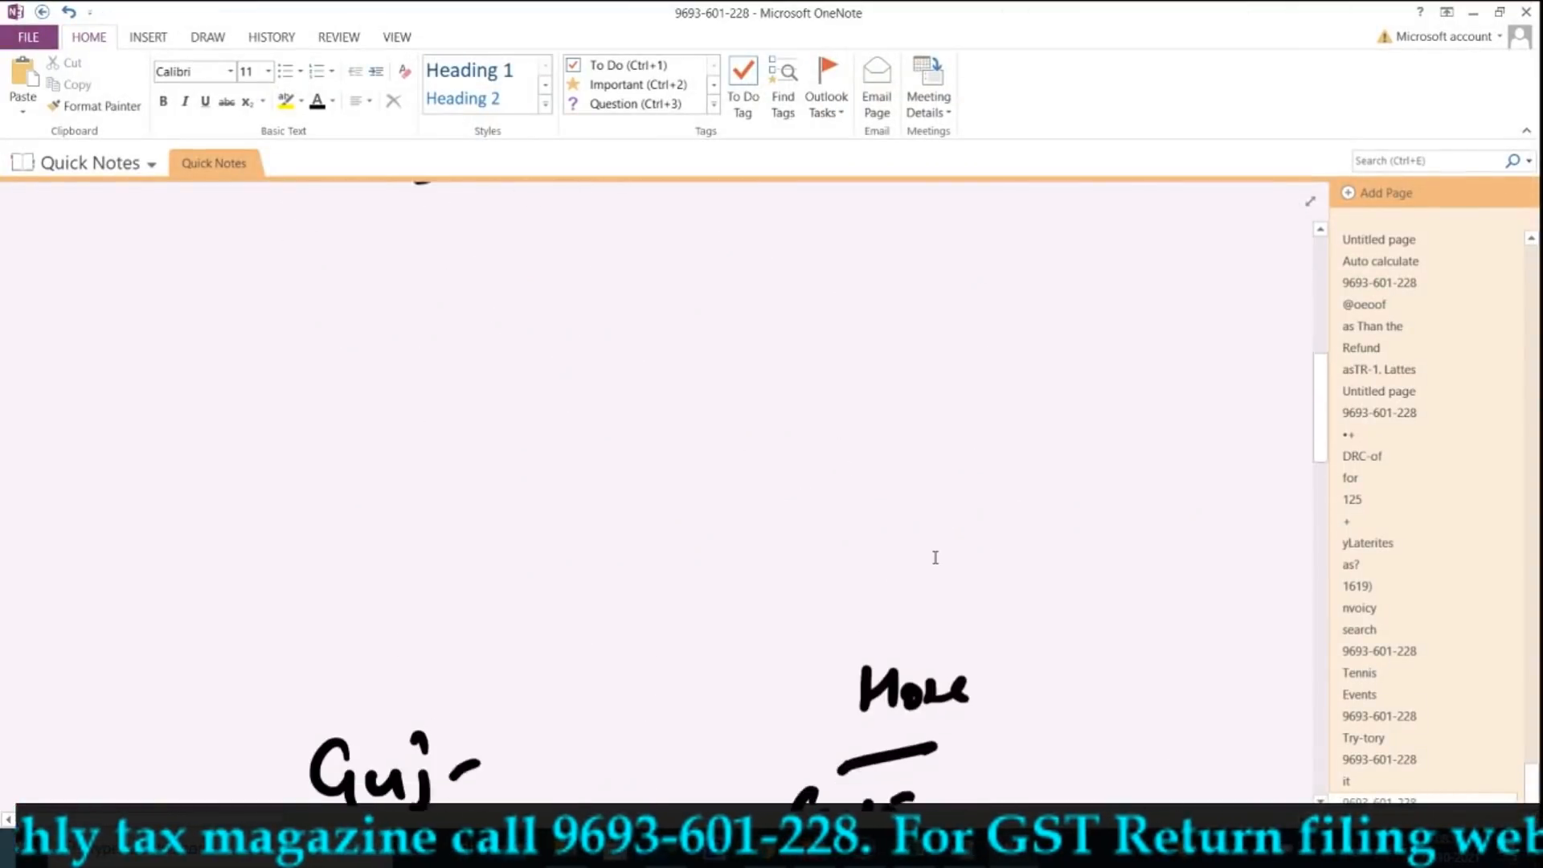
scroll(935, 557, "up", 4)
left_click_drag(438, 414, 506, 345)
mouse_move(669, 392)
left_mouse_down()
mouse_move(691, 432)
mouse_move(711, 368)
left_mouse_up()
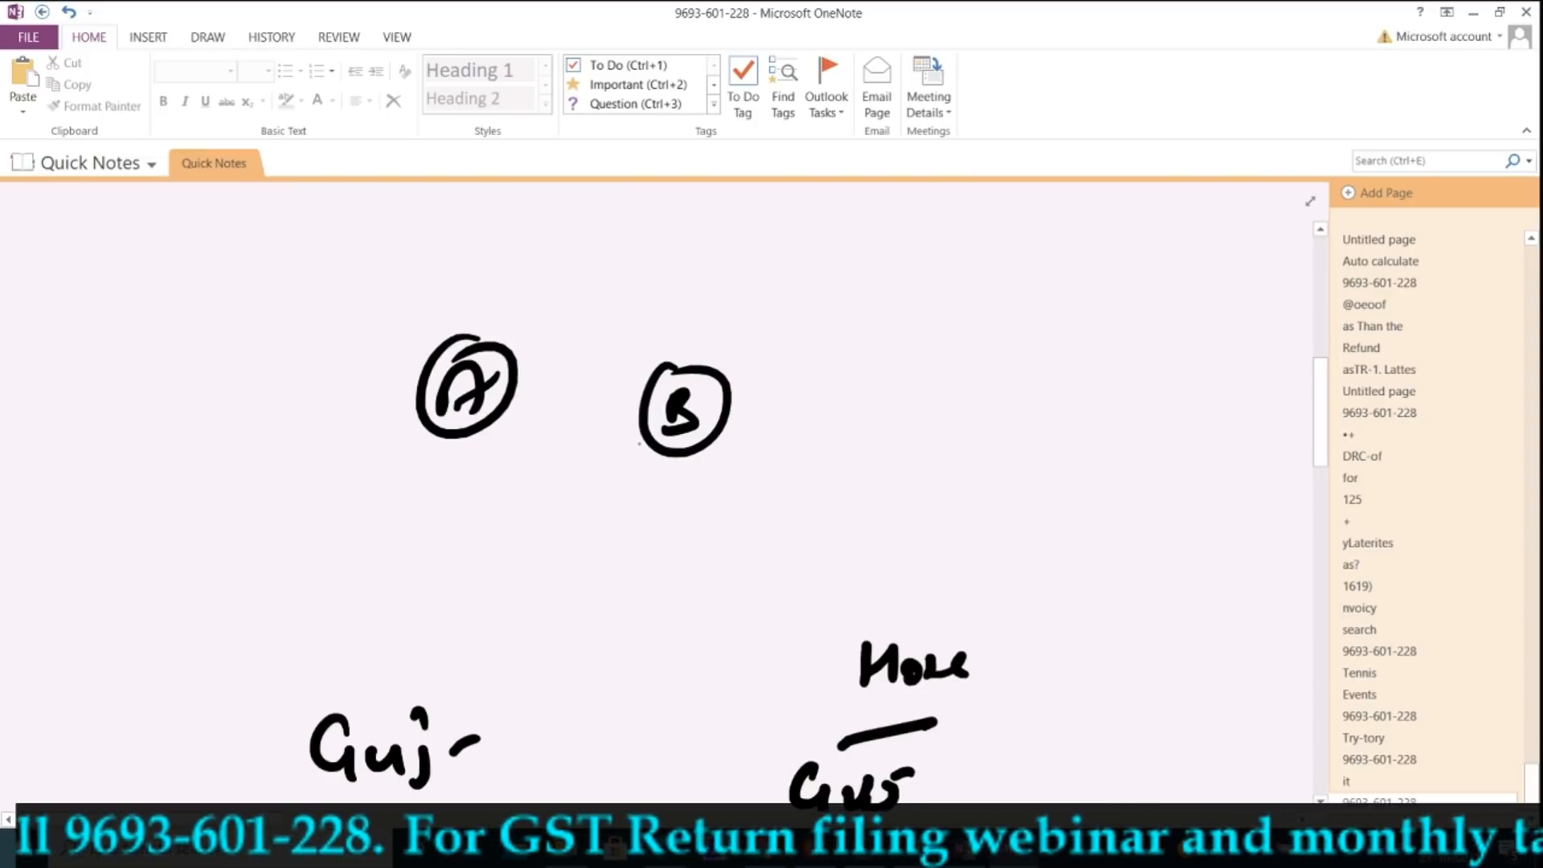
mouse_move(351, 440)
left_mouse_down()
mouse_move(406, 462)
mouse_move(450, 434)
left_mouse_up()
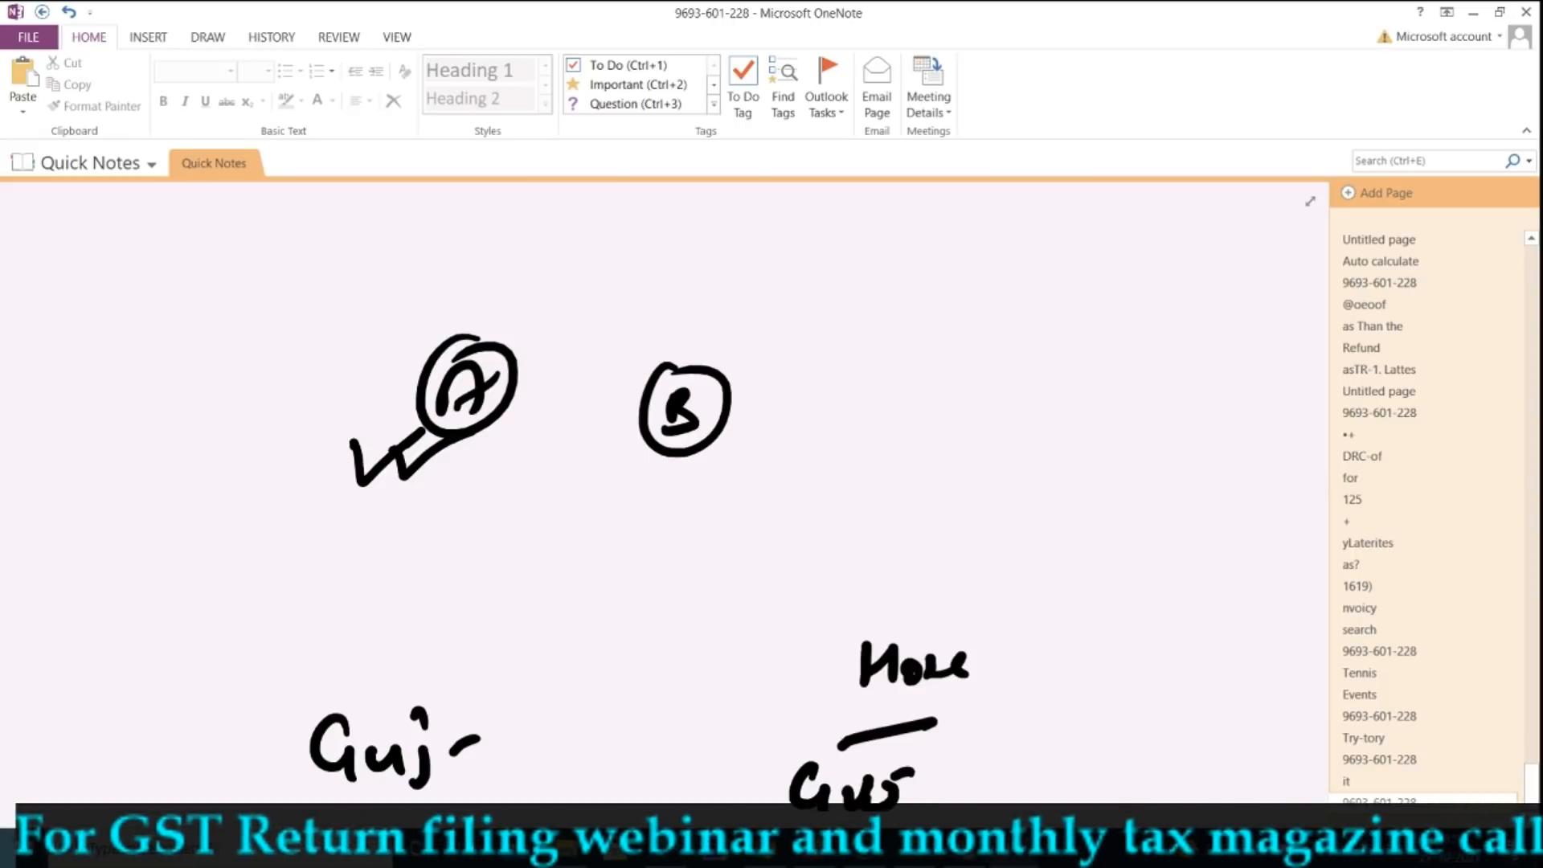
left_click_drag(699, 470, 797, 479)
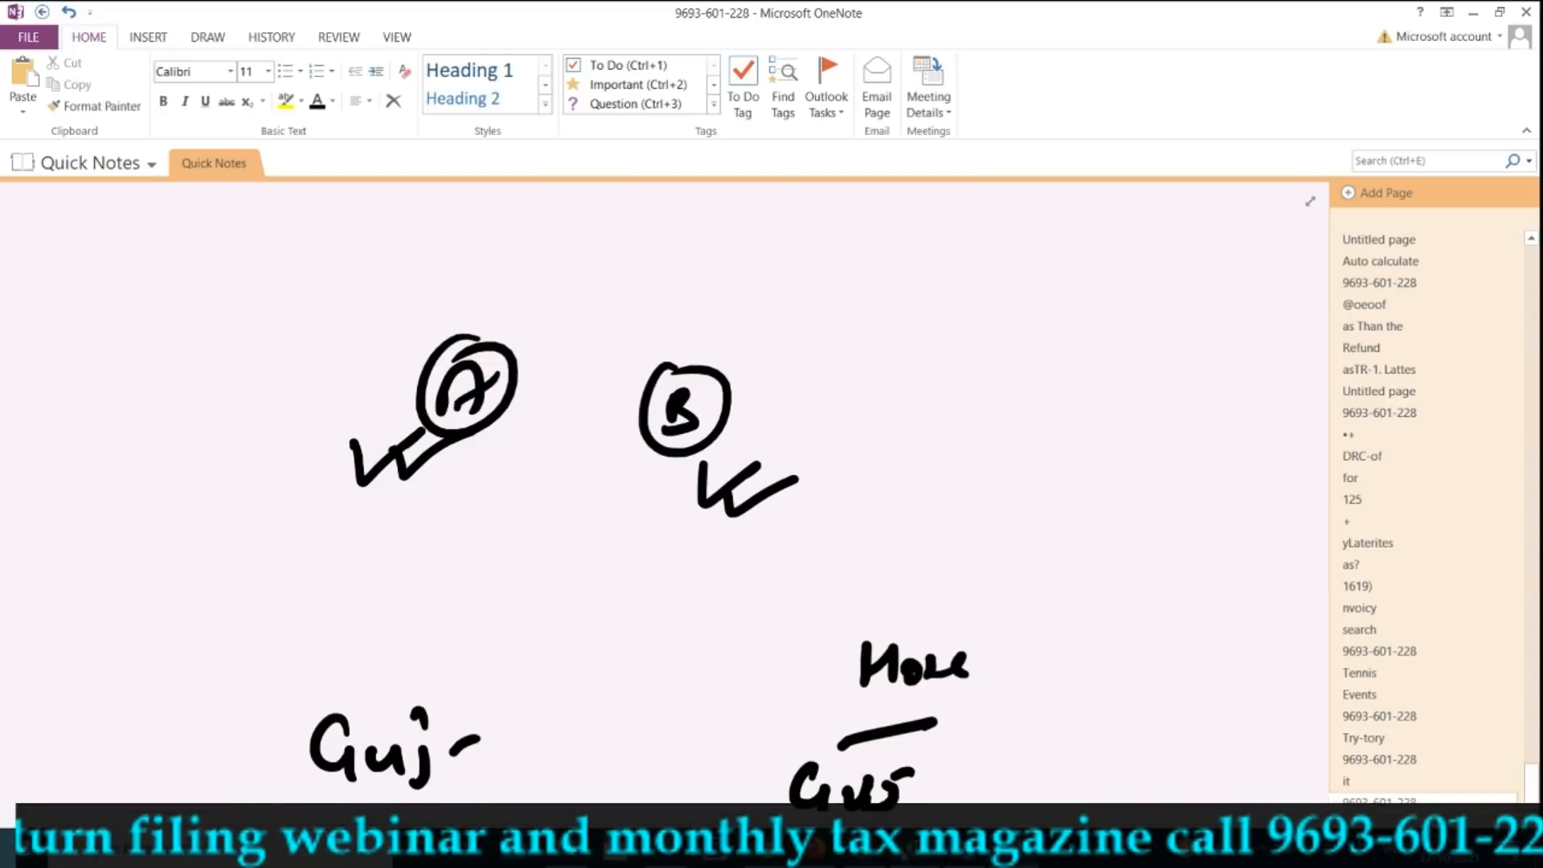
- Return to Excel and read the "Taxpayer opted for composition scheme" reason in Note 3
key("alt+Tab")
scroll(563, 482, "up", 1)
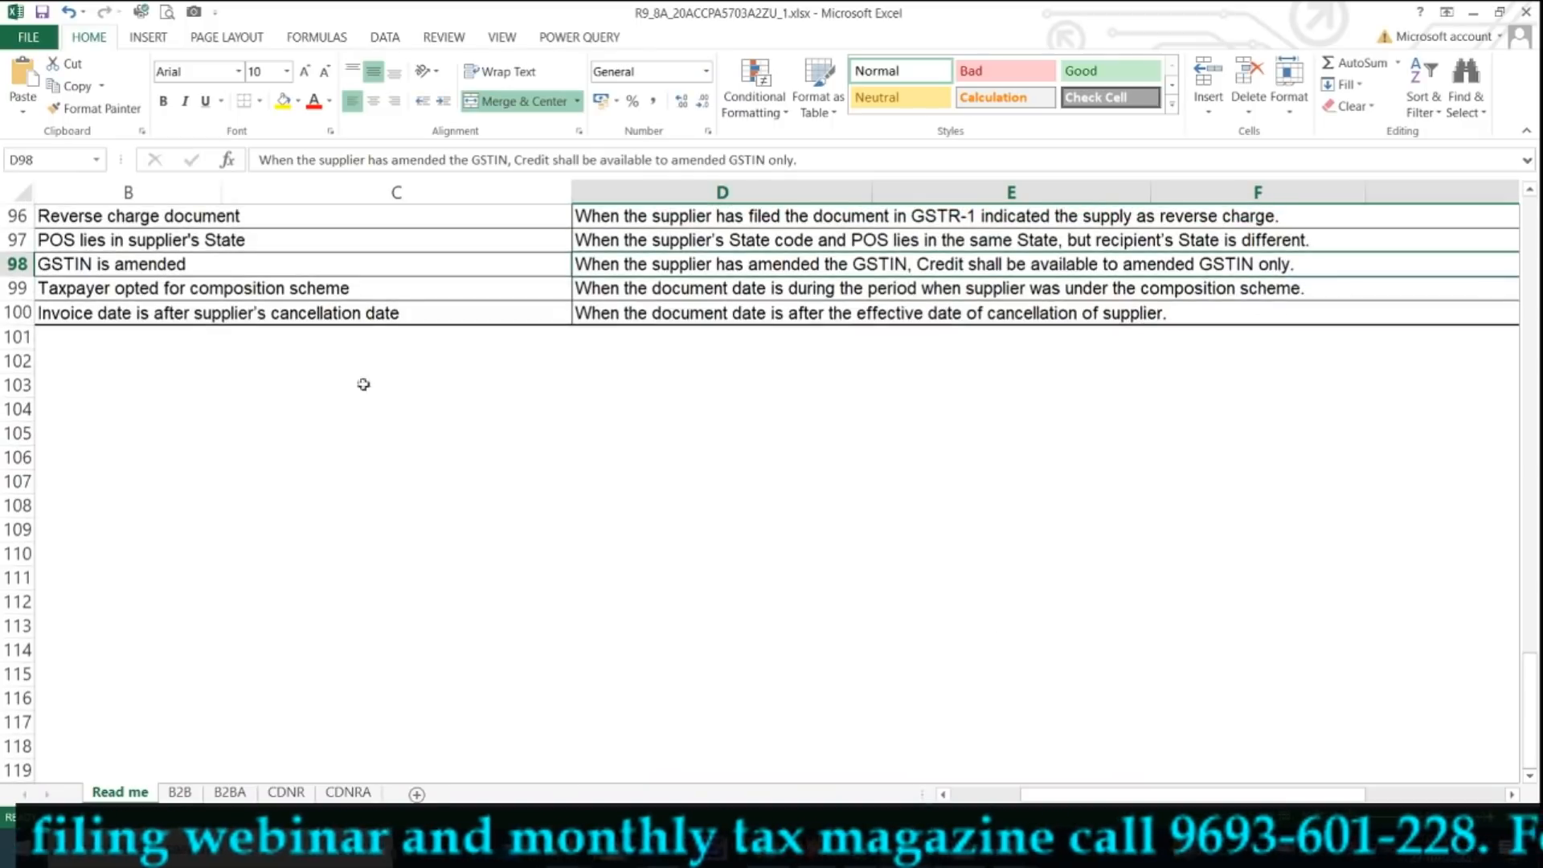
left_click(75, 294)
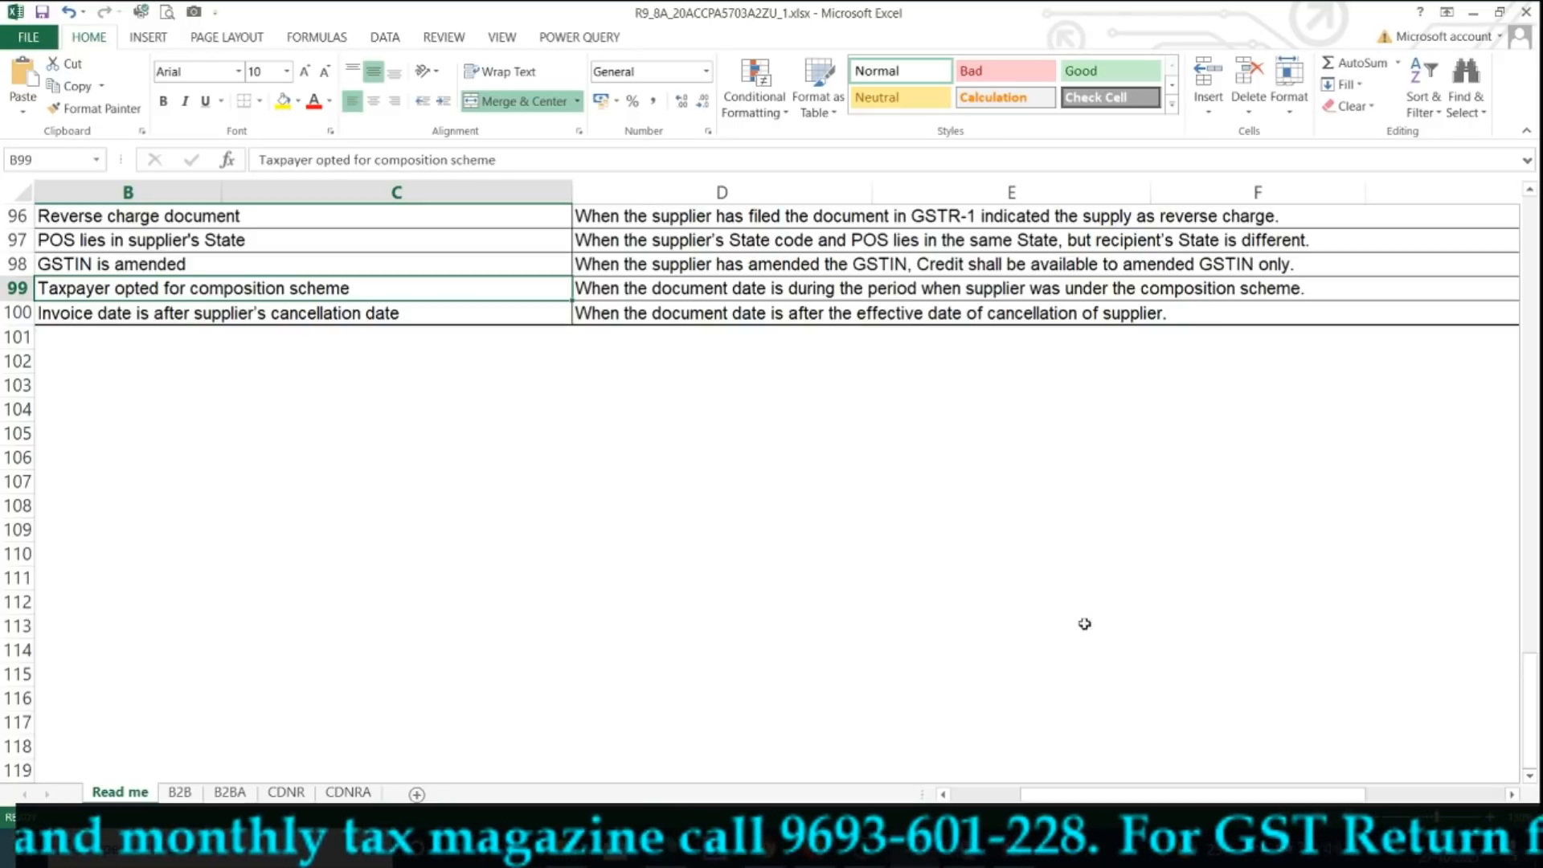
- Add a new OneNote page and handwrite "Composition" with a bracket, an underlined "Regular" and a circled "8A"
left_click(1010, 848)
scroll(1012, 604, "up", 10)
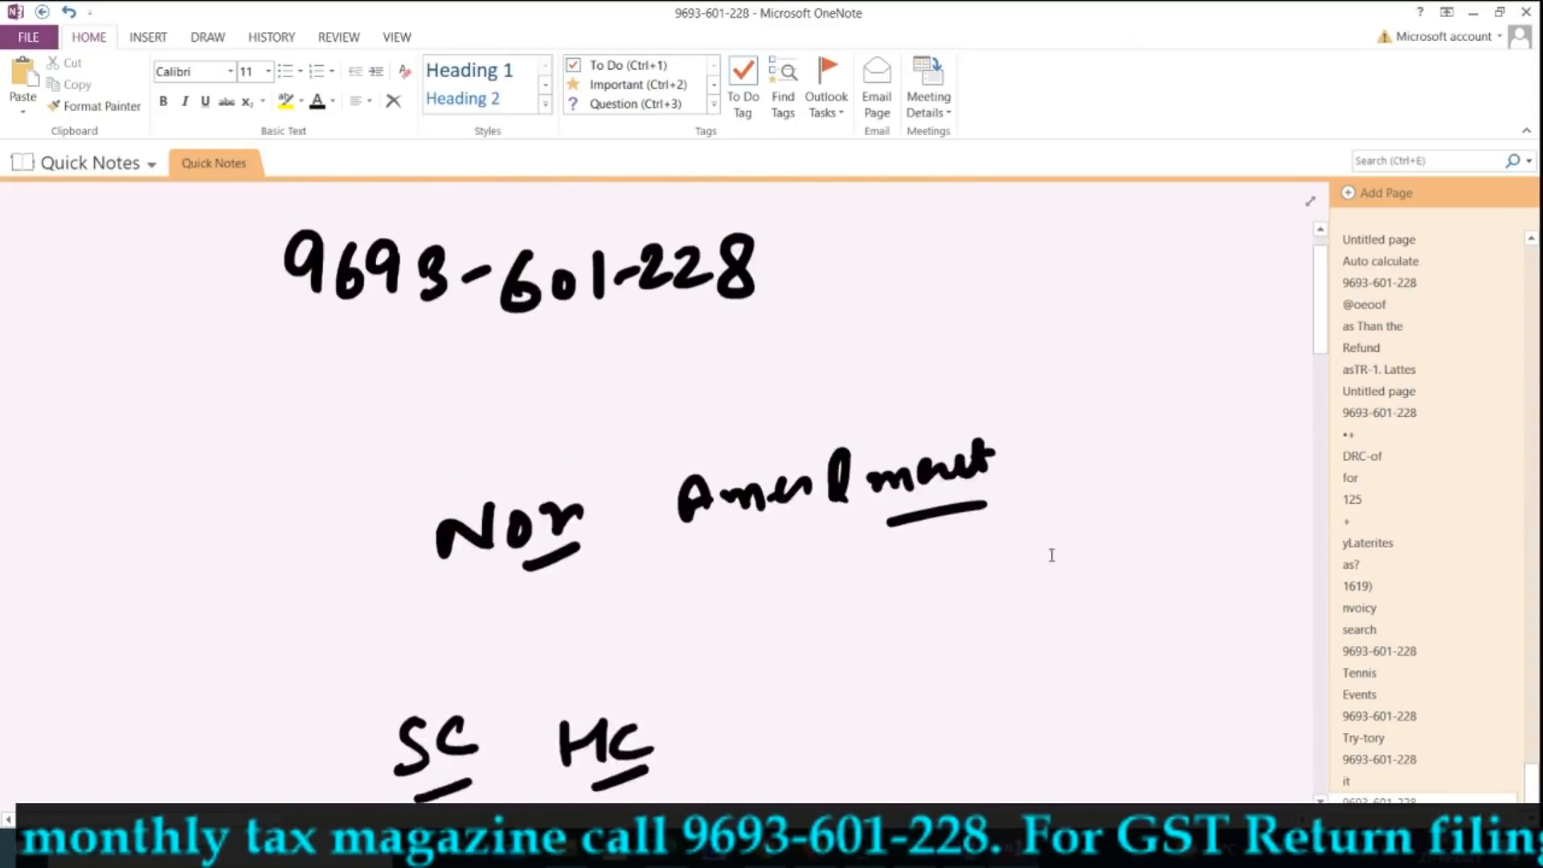
left_click(1411, 193)
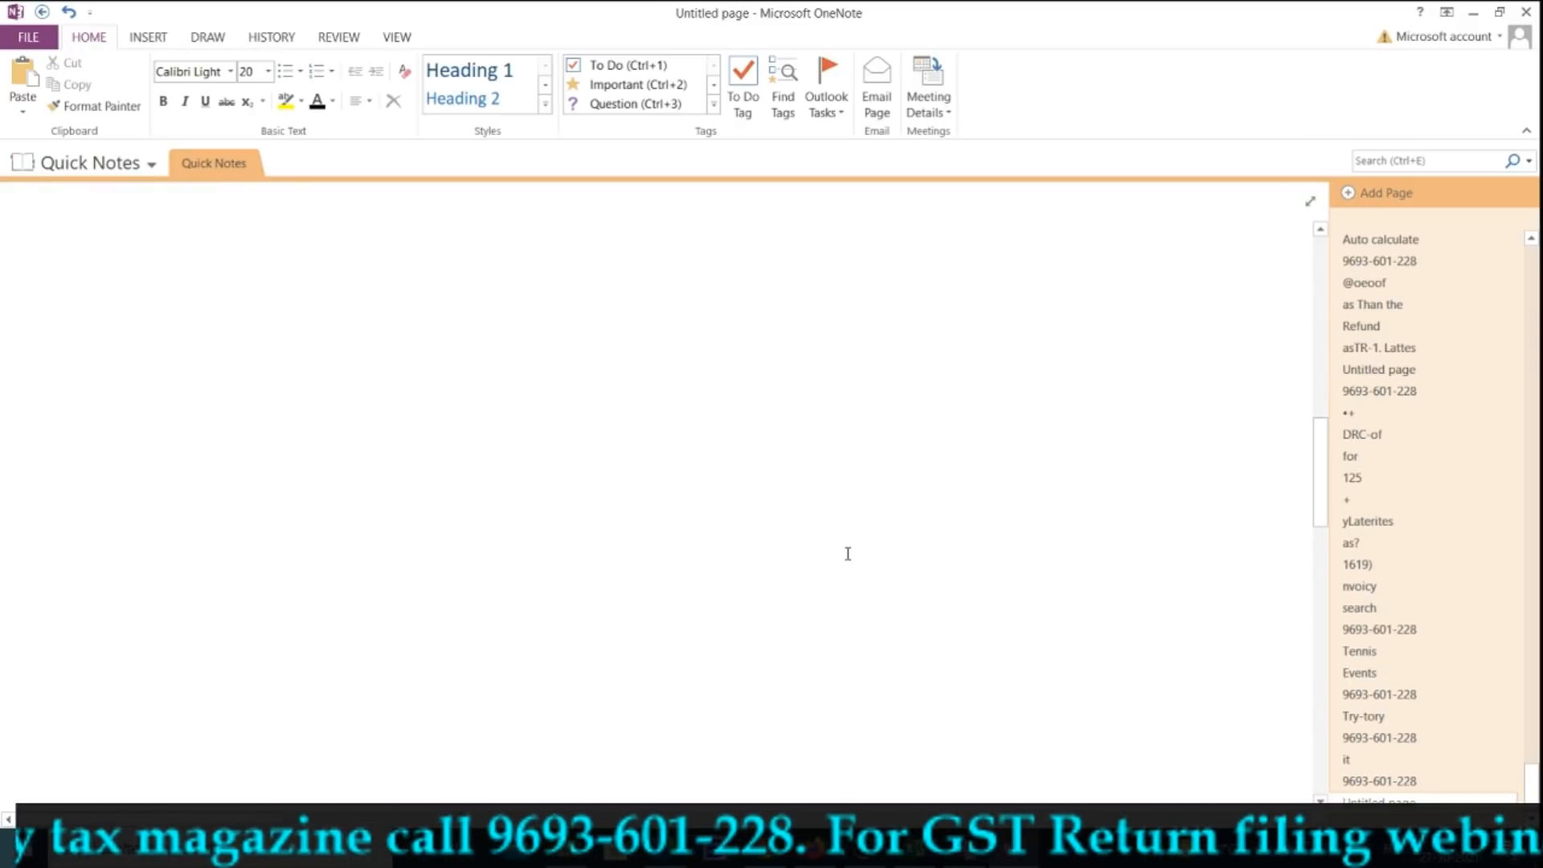
mouse_move(331, 337)
left_mouse_down()
mouse_move(326, 374)
mouse_move(414, 321)
mouse_move(472, 341)
left_mouse_up()
left_click_drag(505, 346, 583, 374)
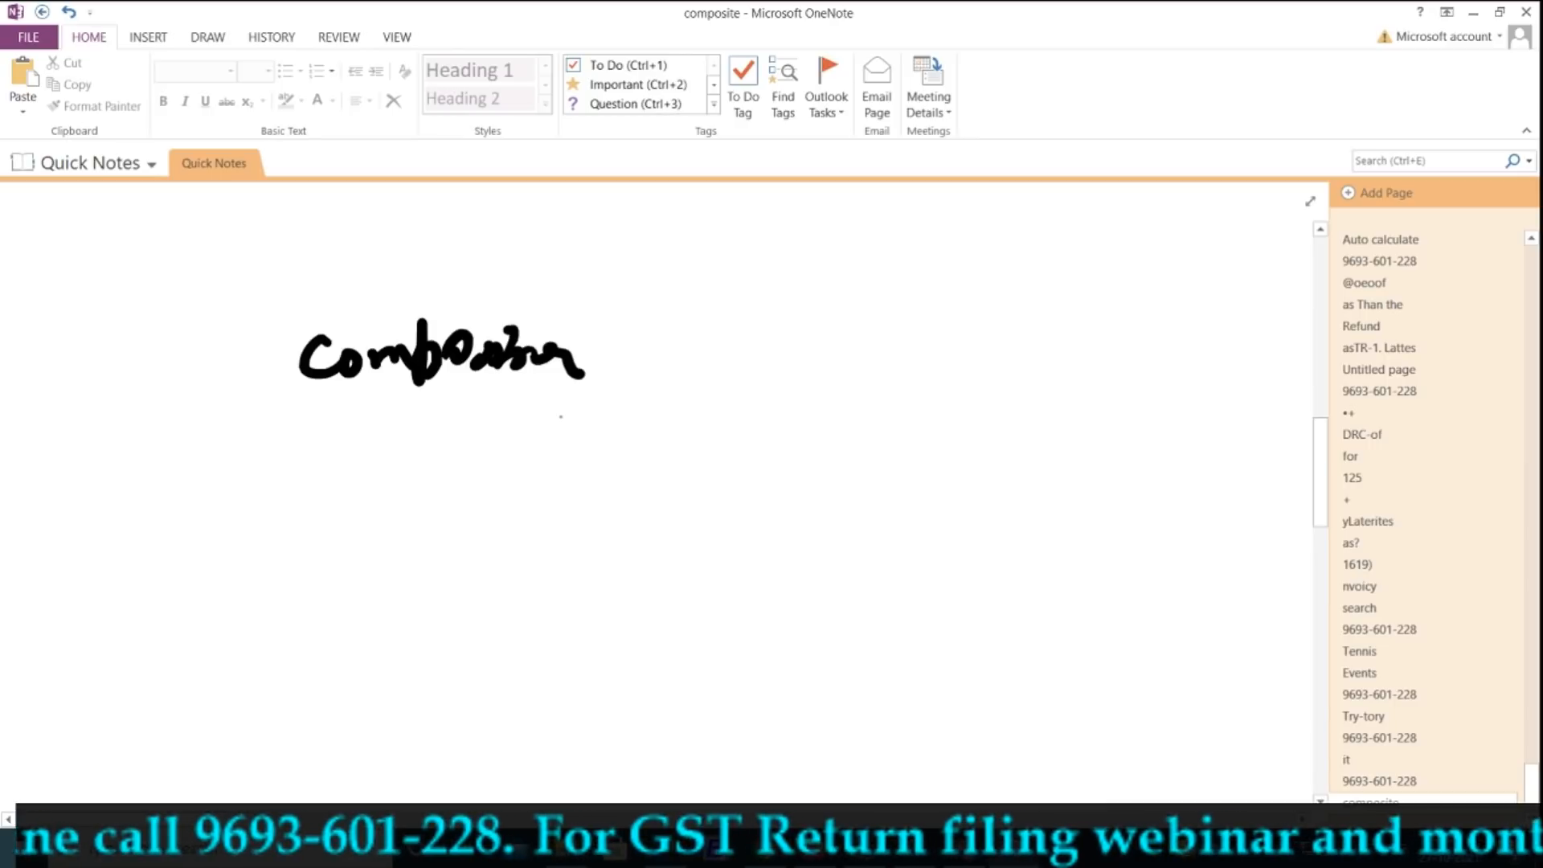
mouse_move(630, 470)
left_mouse_down()
mouse_move(664, 513)
mouse_move(727, 498)
mouse_move(874, 550)
left_mouse_up()
left_click_drag(486, 248, 450, 437)
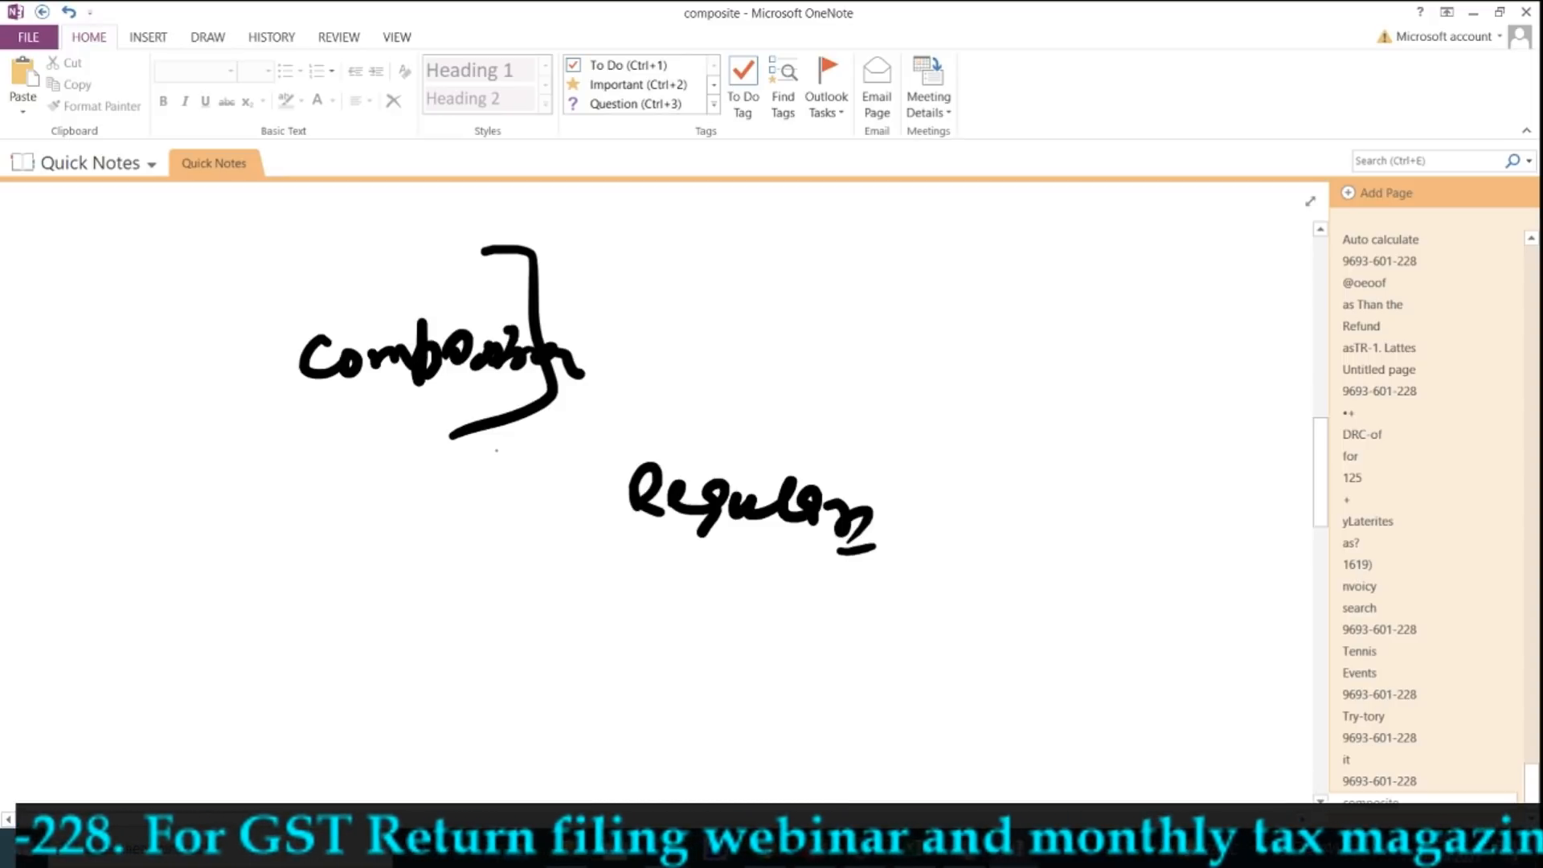
mouse_move(720, 309)
left_mouse_down()
mouse_move(707, 353)
mouse_move(771, 318)
mouse_move(763, 270)
left_mouse_up()
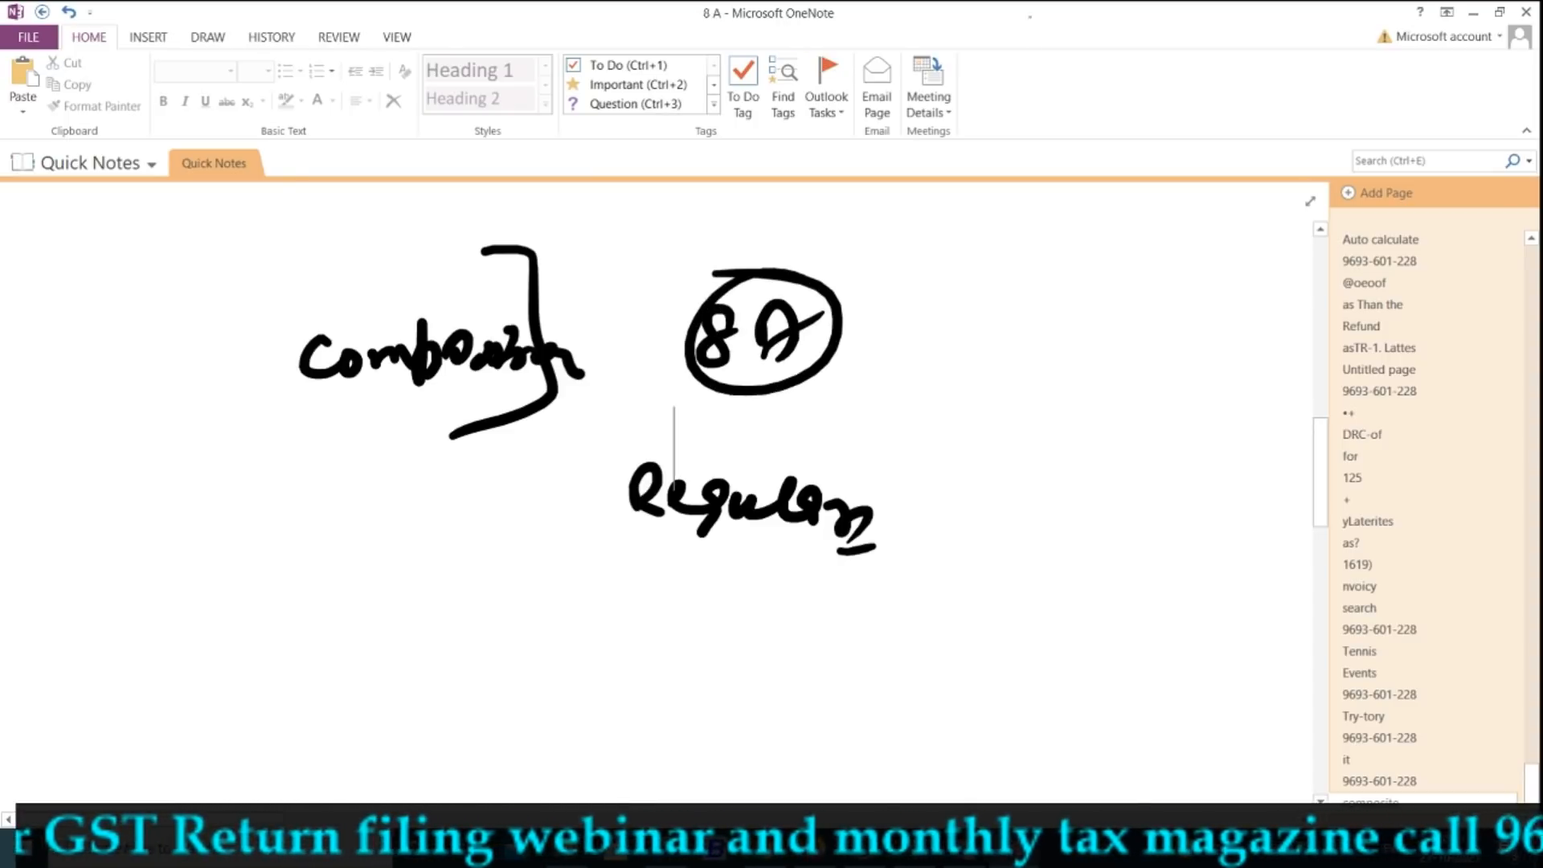
- Switch to Excel and read the "Invoice date is after supplier's cancellation date" reason in Note 3
left_click(920, 850)
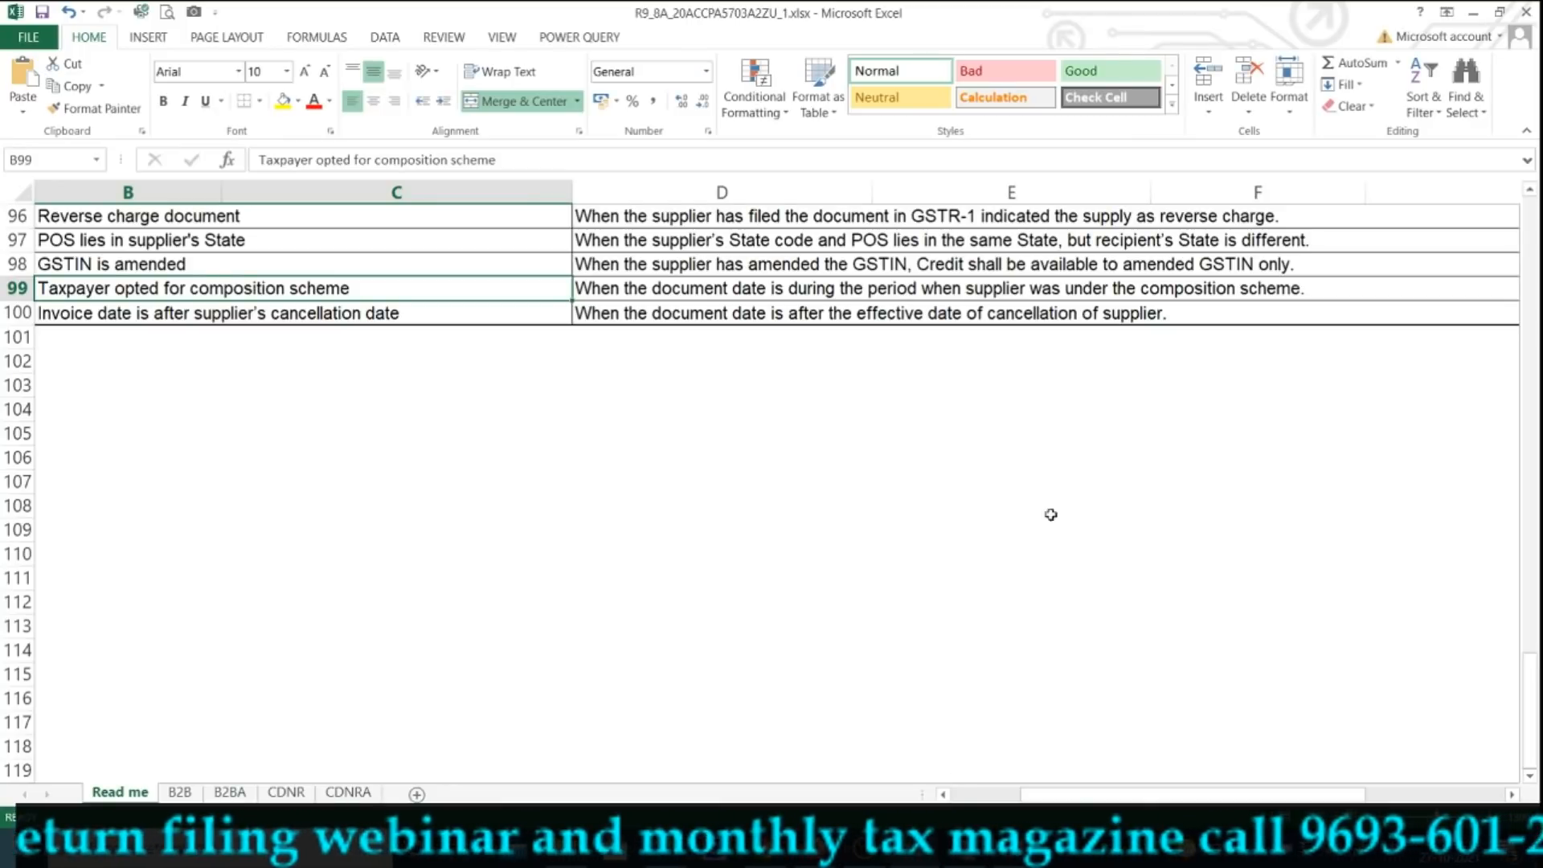
left_click(88, 320)
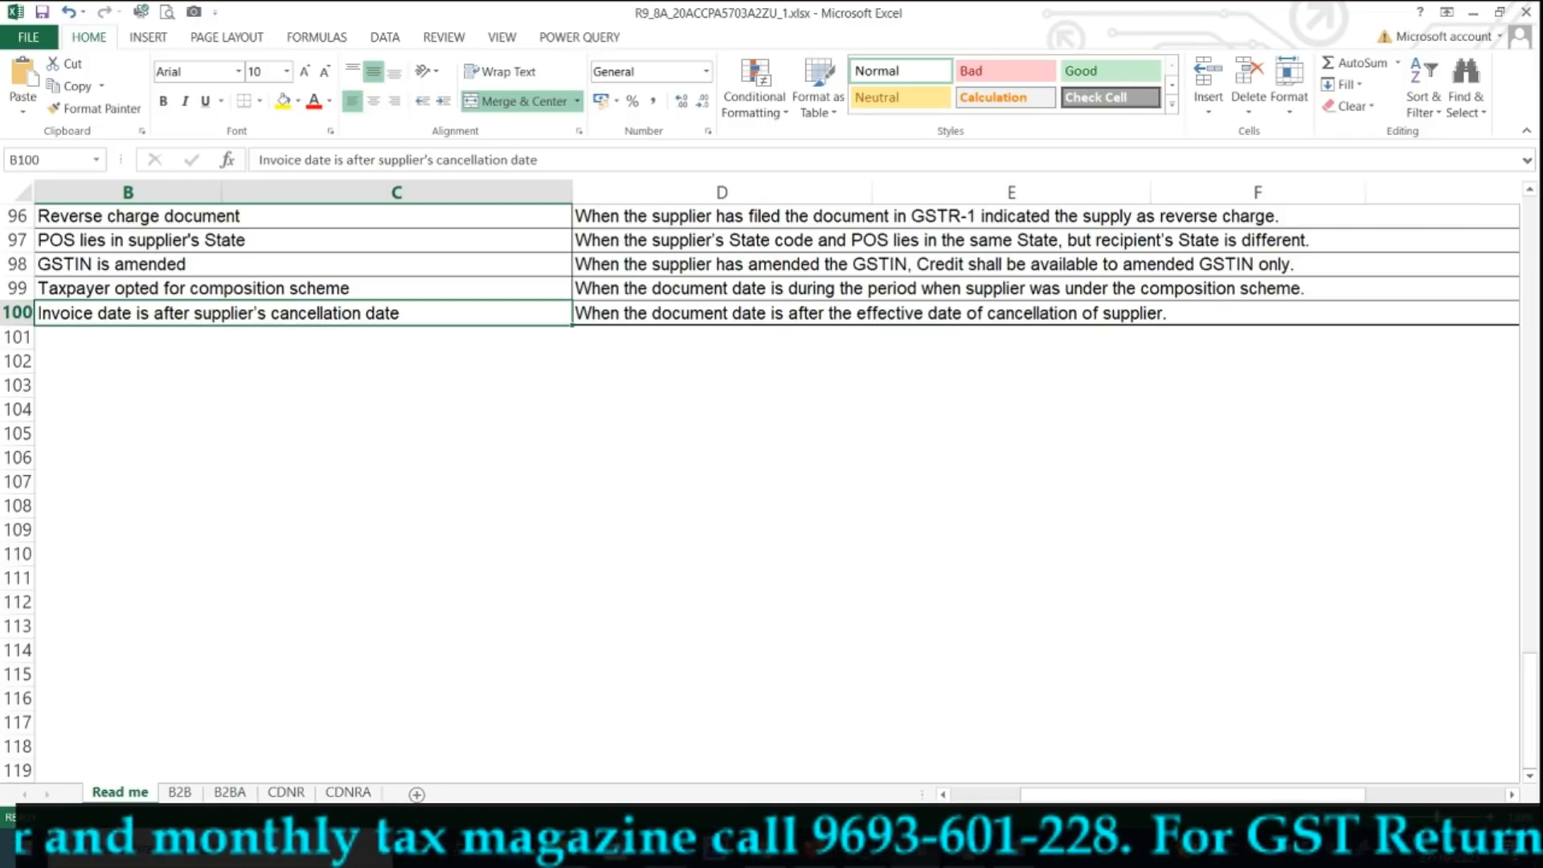
- Go back to OneNote and handwrite a supplier cancellation note below "Regular", underlining its end
left_click(1019, 848)
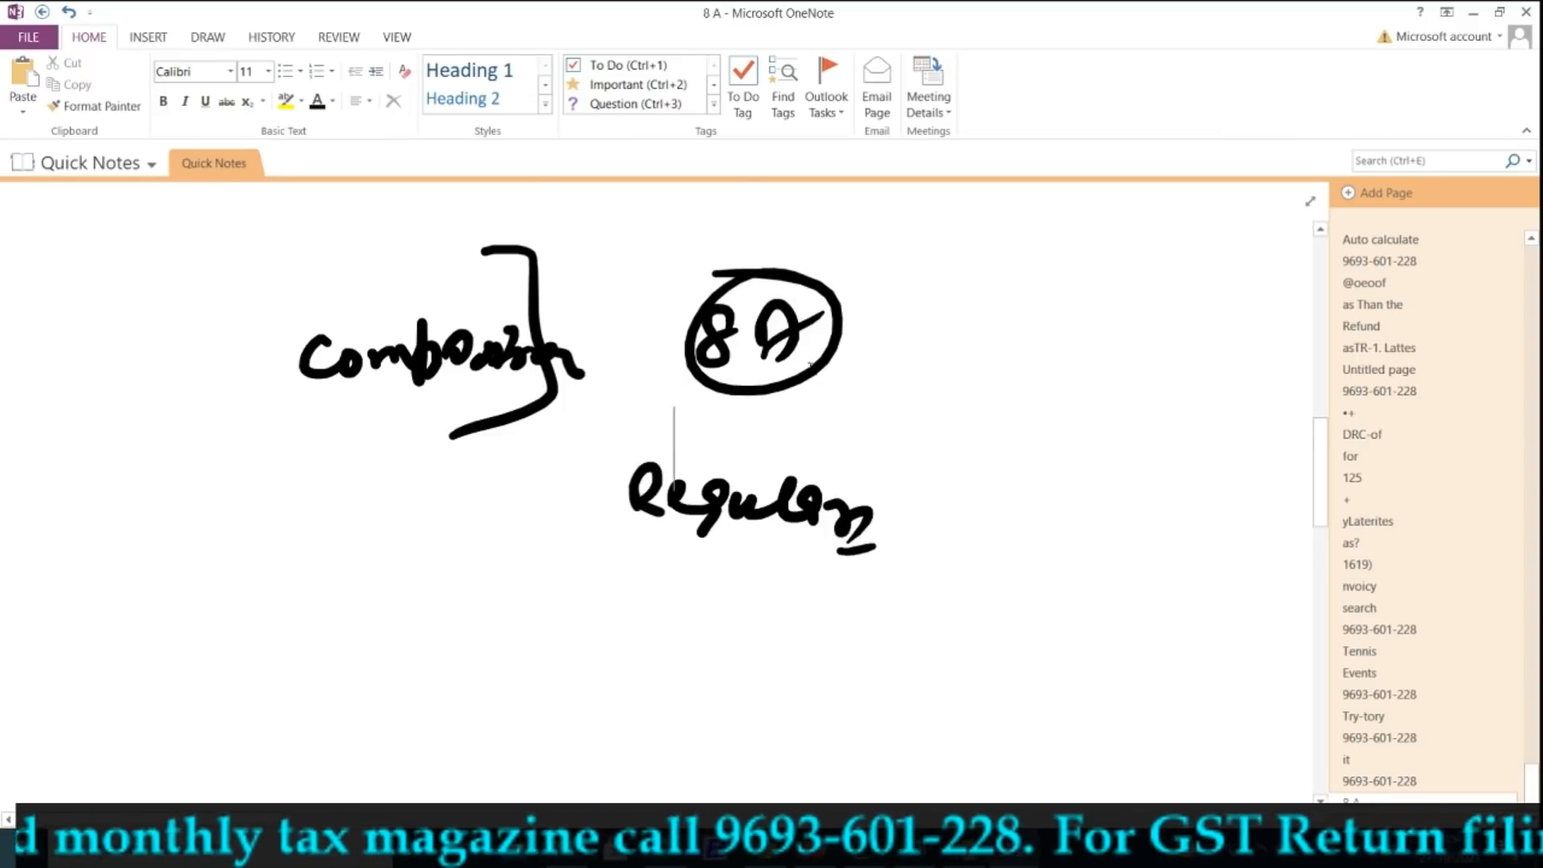
scroll(810, 373, "down", 4)
mouse_move(440, 344)
left_mouse_down()
mouse_move(412, 396)
mouse_move(485, 371)
mouse_move(497, 403)
left_mouse_up()
mouse_move(480, 377)
left_mouse_down()
mouse_move(524, 369)
mouse_move(522, 397)
left_mouse_up()
mouse_move(543, 378)
left_mouse_down()
mouse_move(569, 343)
mouse_move(632, 370)
left_mouse_up()
left_click_drag(647, 353, 650, 392)
left_click_drag(717, 344, 707, 384)
mouse_move(723, 365)
left_mouse_down()
mouse_move(750, 384)
mouse_move(797, 381)
left_mouse_up()
left_click(805, 374)
mouse_move(827, 339)
left_mouse_down()
mouse_move(844, 382)
mouse_move(904, 354)
left_mouse_up()
left_click_drag(911, 372, 998, 366)
left_click_drag(920, 404, 984, 401)
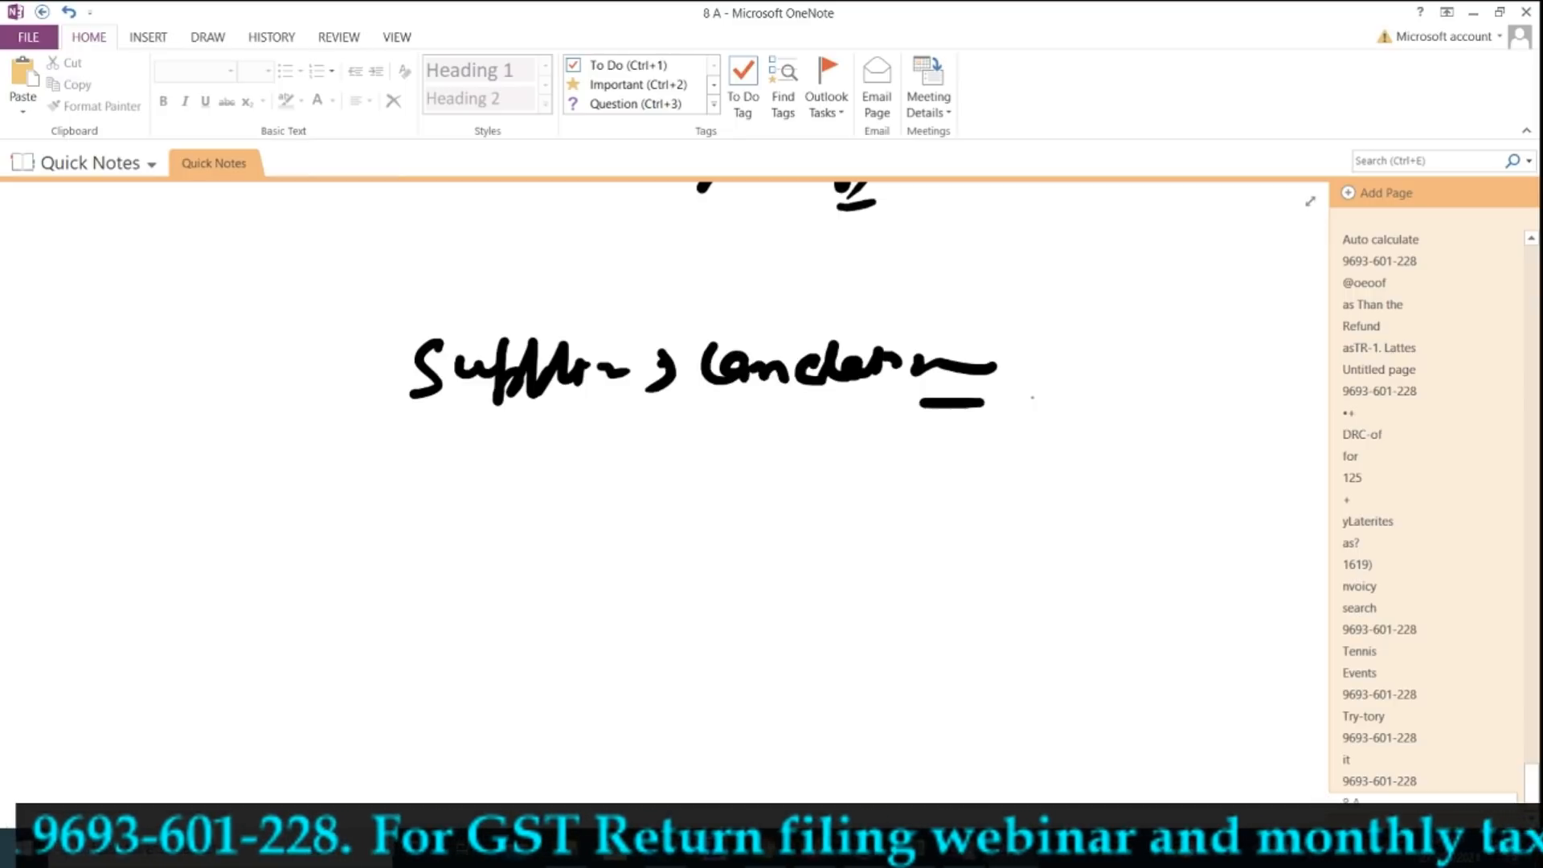
left_click(1053, 644)
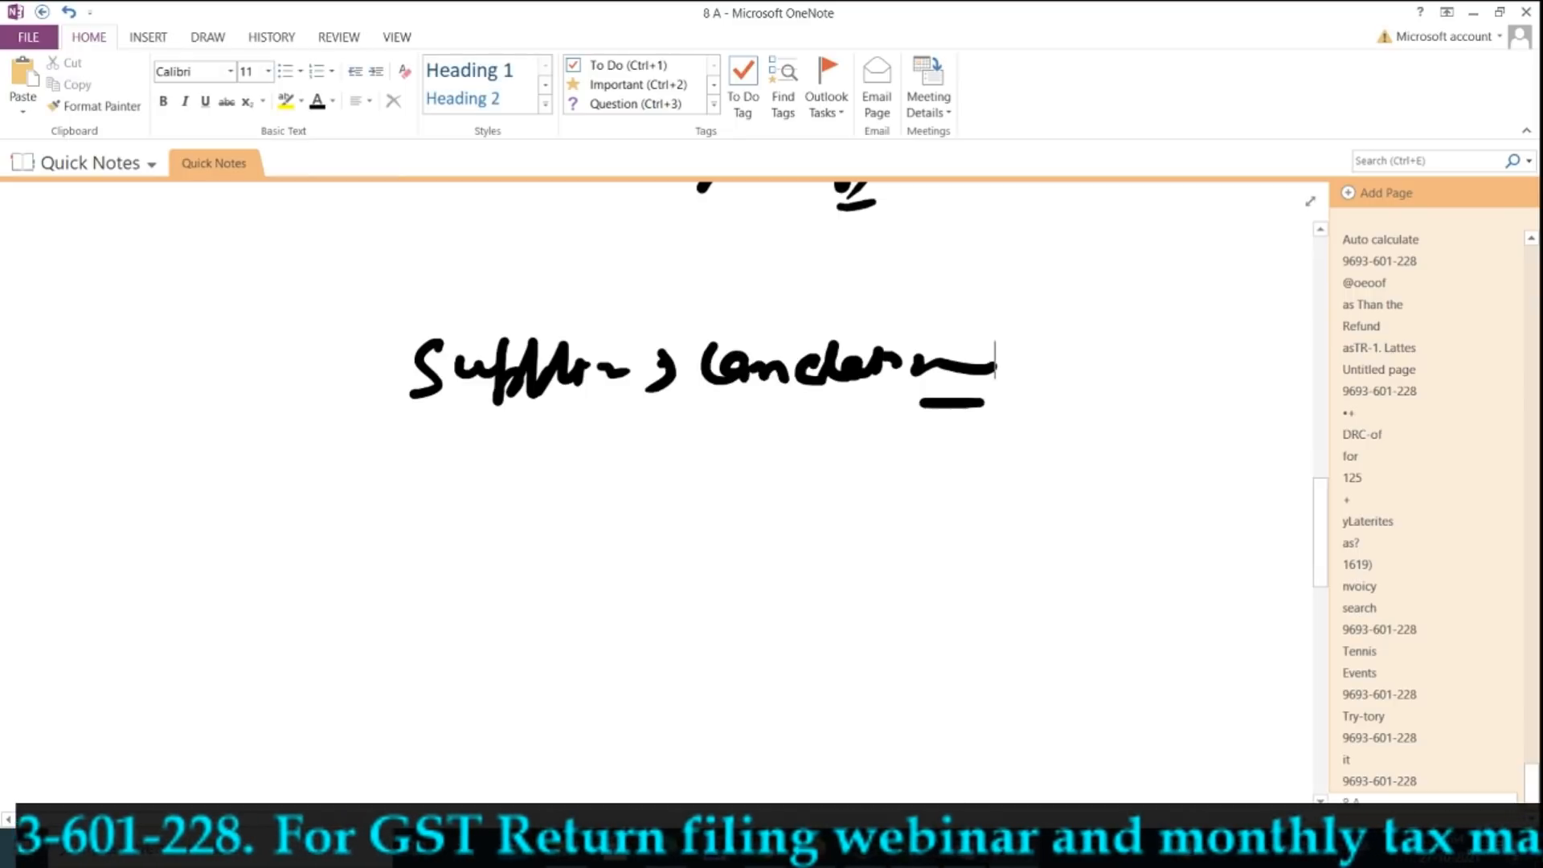
- Recheck Note 3 in Excel, then switch to the GST portal and return from table 8 to the GSTR-9 dashboard
key("alt+Tab")
scroll(902, 664, "up", 1)
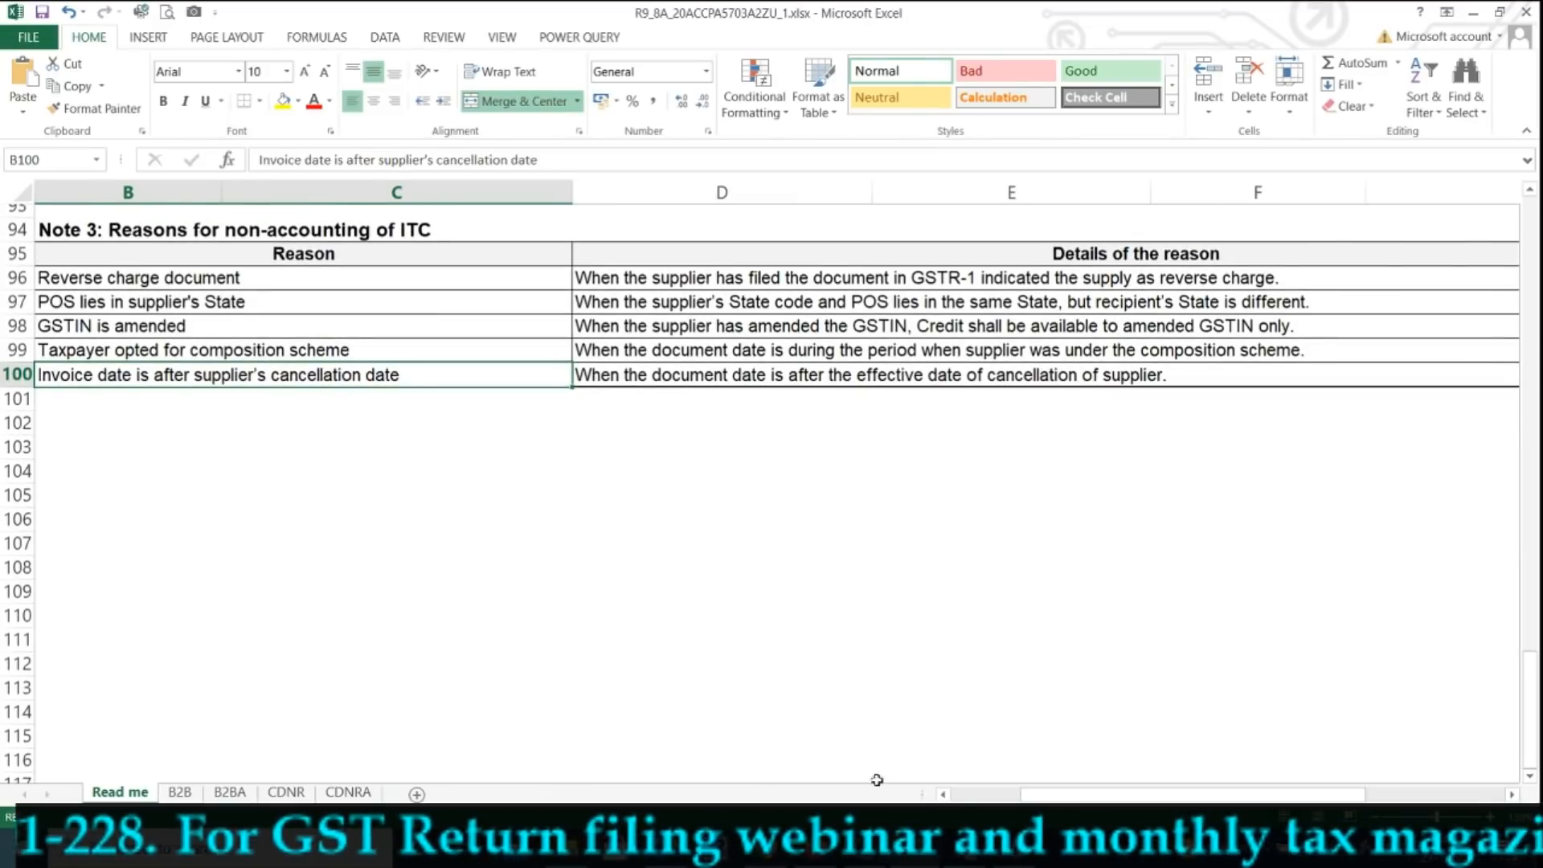
key("alt+Tab")
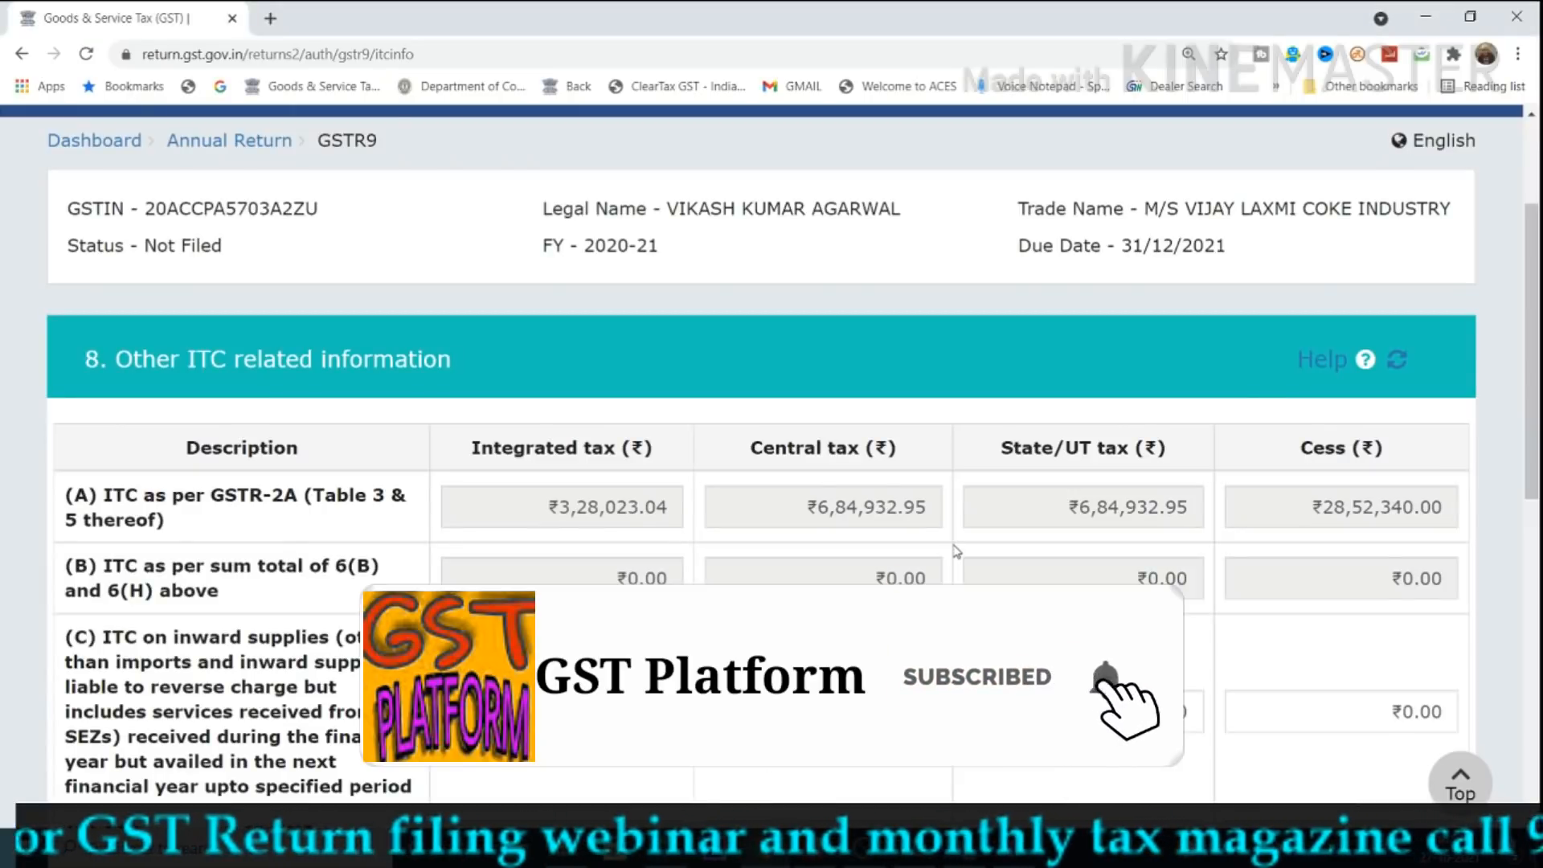
scroll(956, 551, "down", 8)
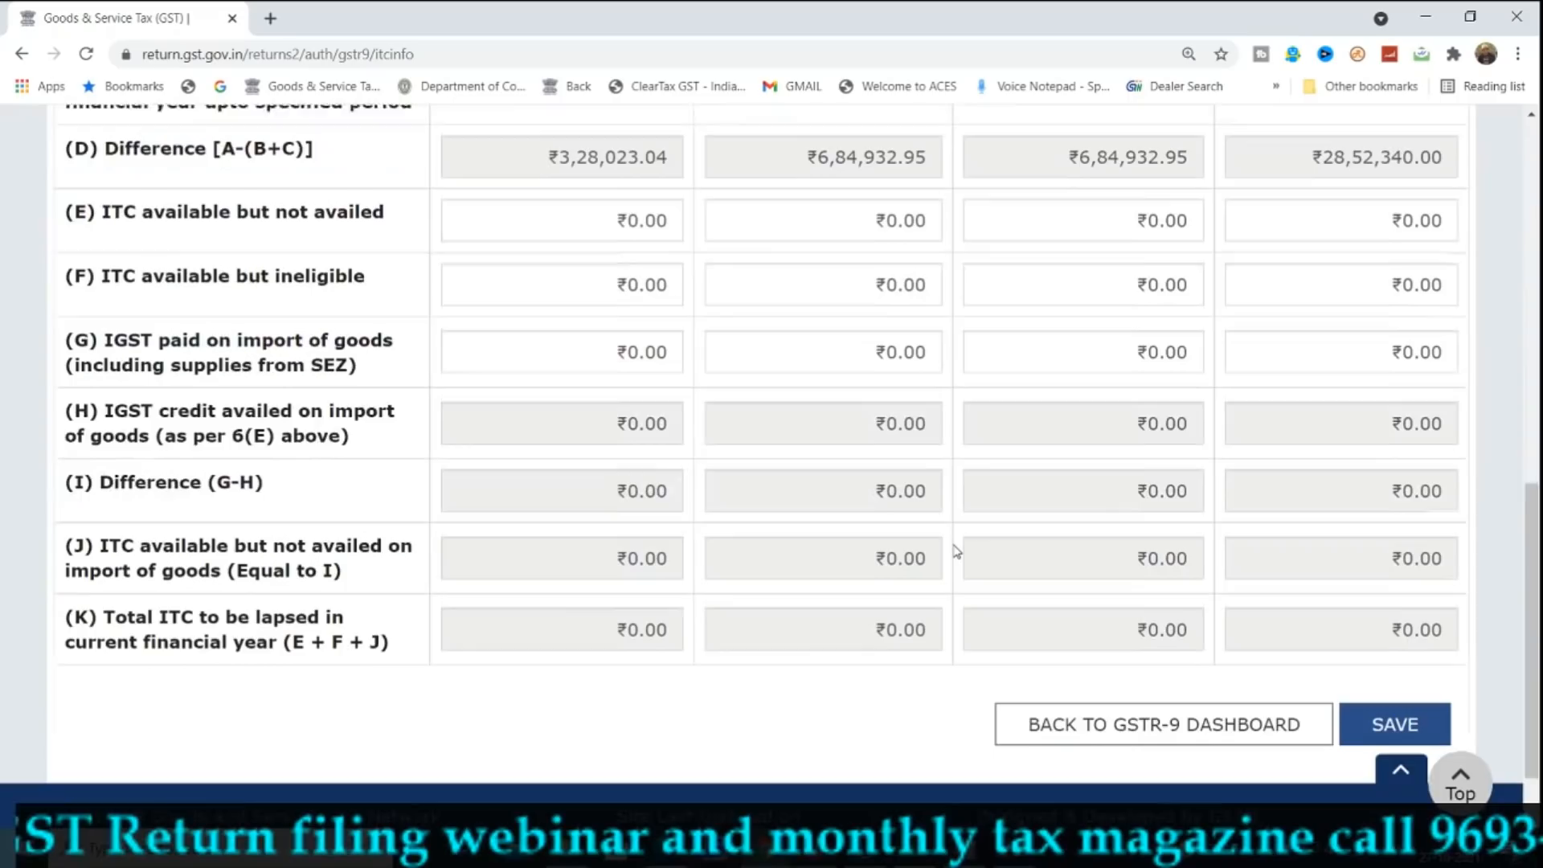
left_click(1211, 650)
- Leave the GSTR-9 dashboard through the Nil return questionnaire and go back to the File Annual Returns page
scroll(1222, 667, "down", 7)
scroll(1222, 669, "down", 15)
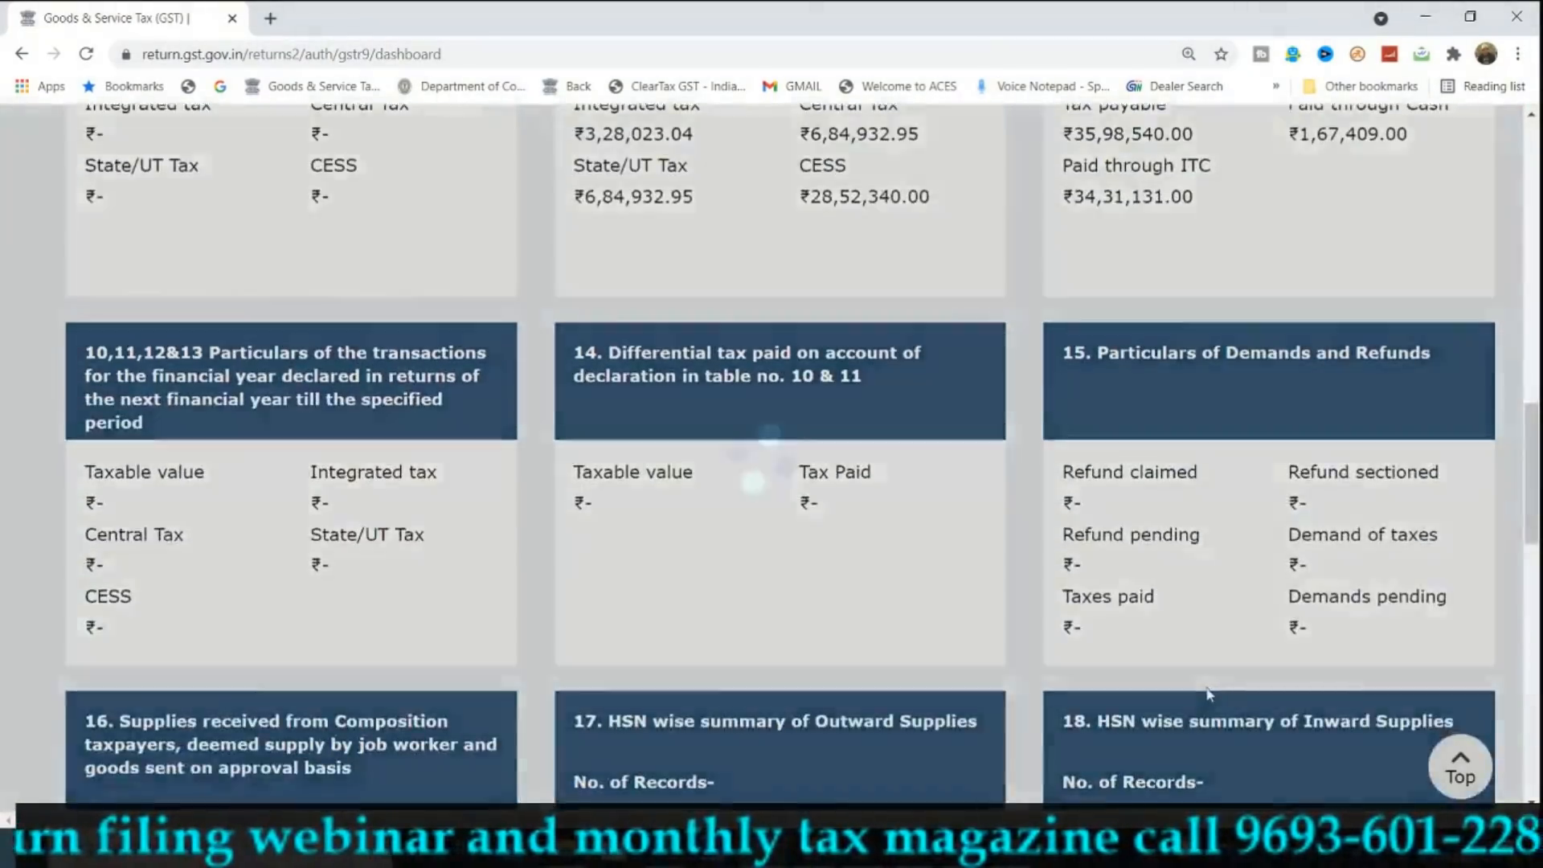
scroll(1197, 694, "down", 10)
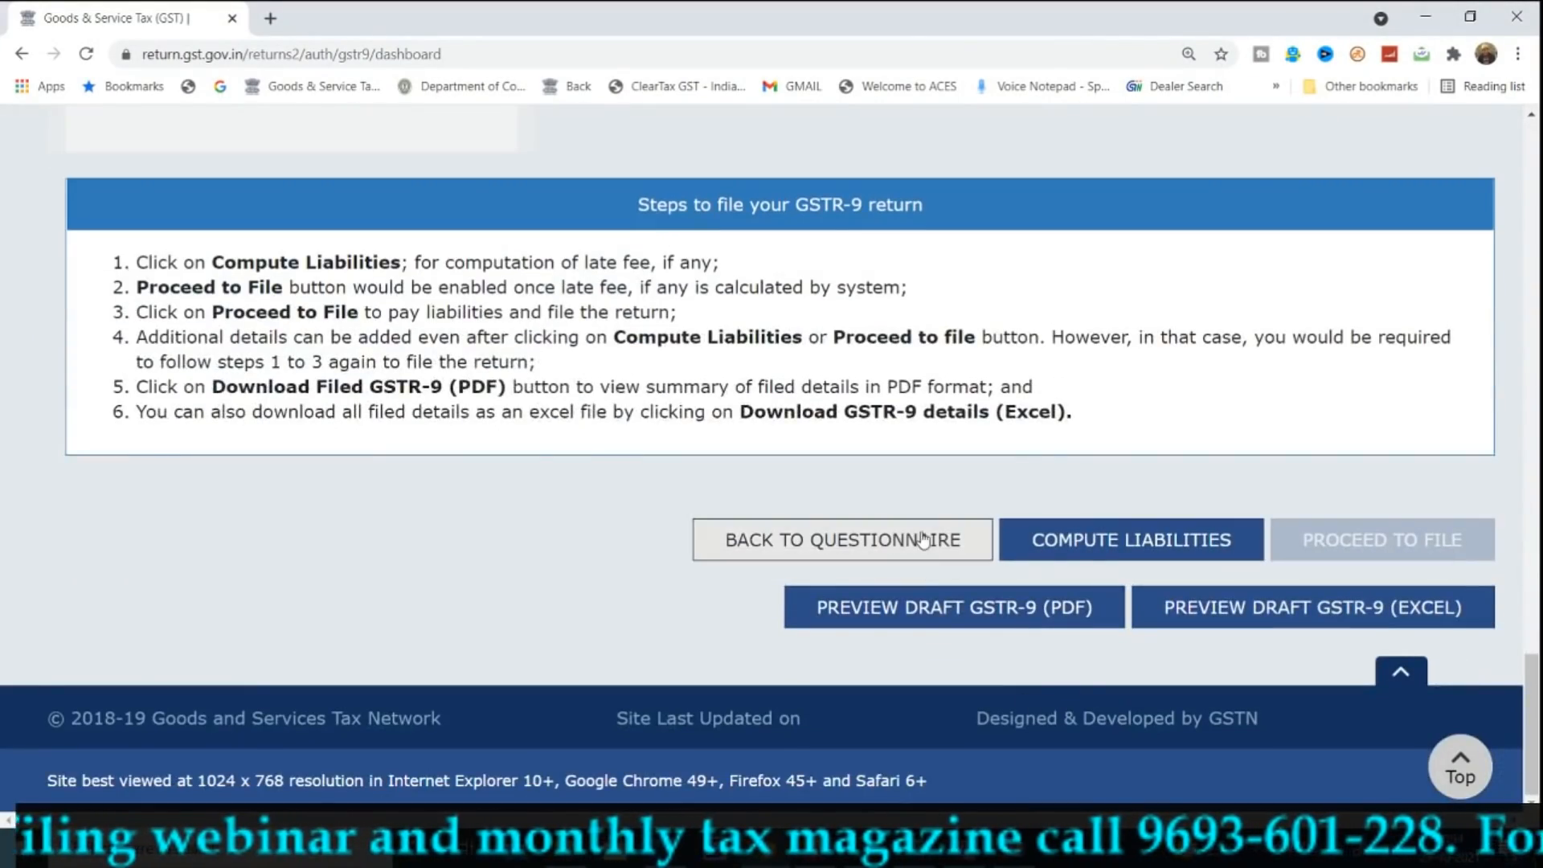
left_click(916, 539)
scroll(920, 551, "down", 5)
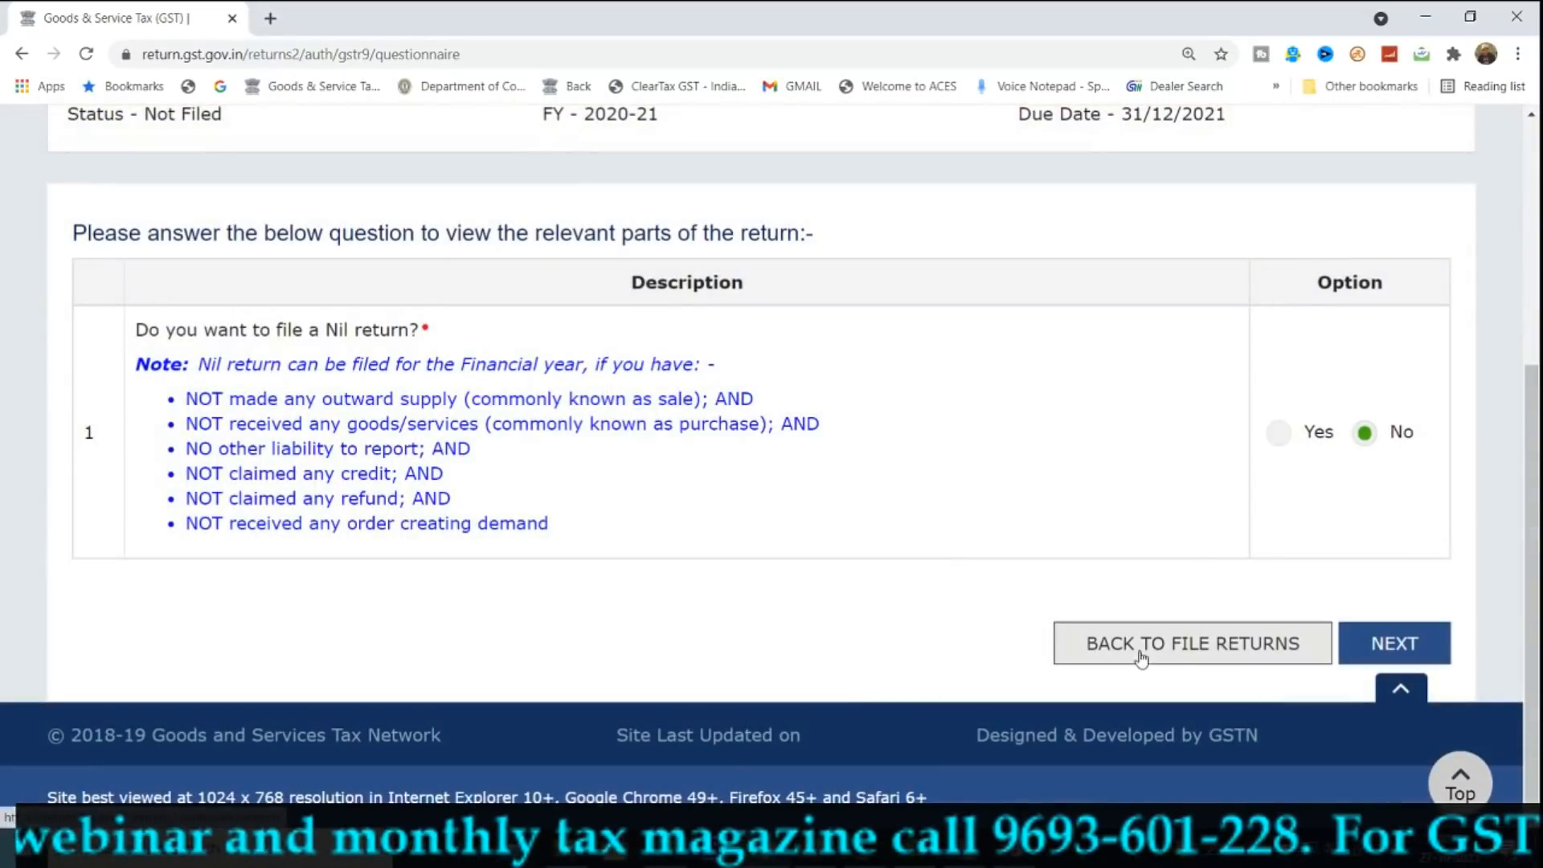
left_click(1175, 647)
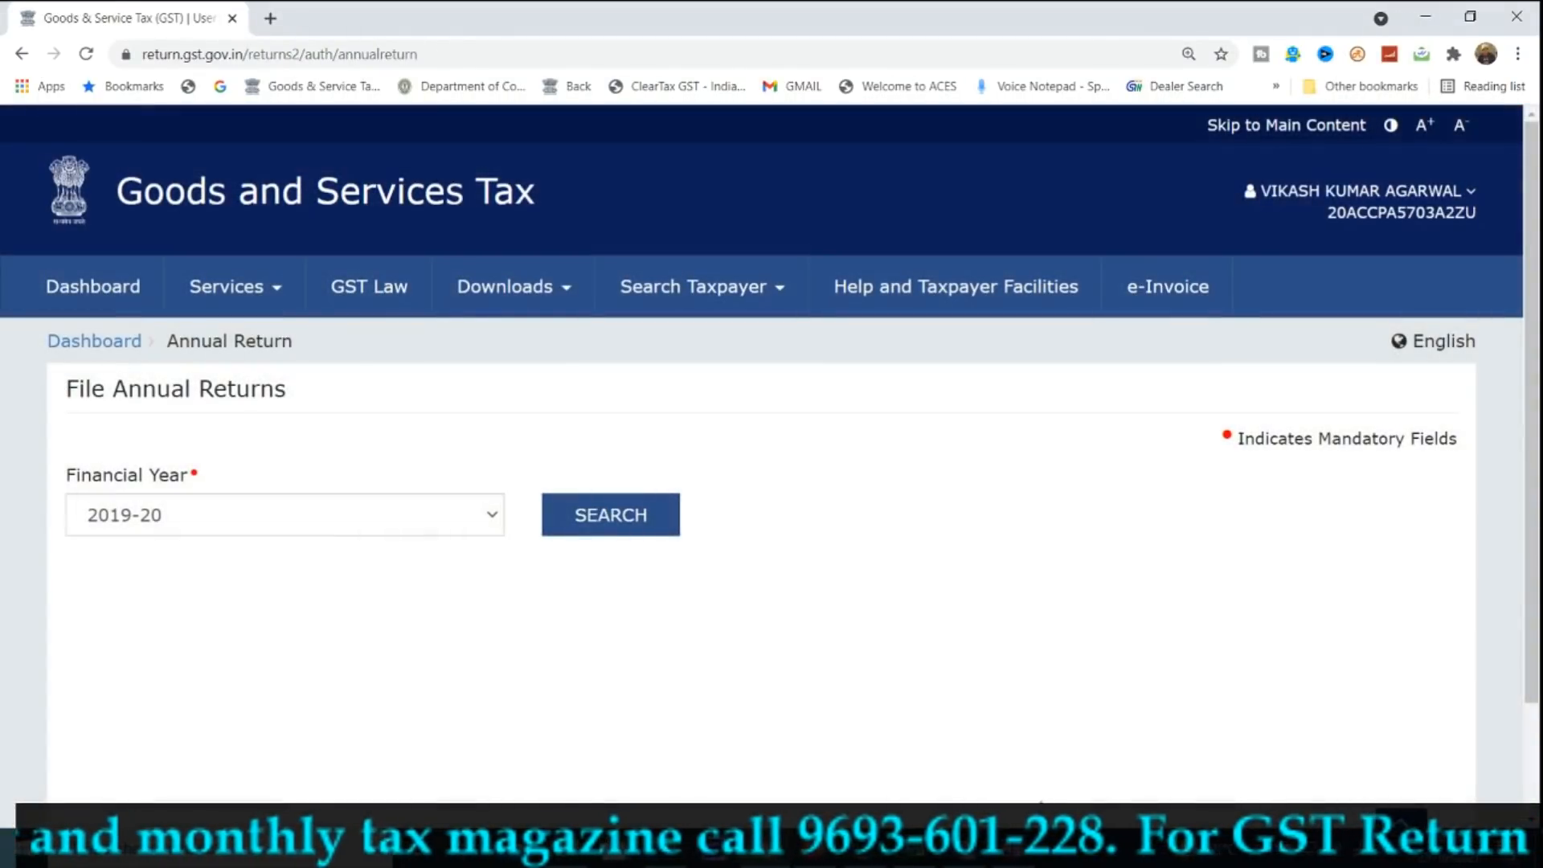
- Switch to OneNote and handwrite the contact phone number in blank space below the supplier cancellation note
left_click(994, 848)
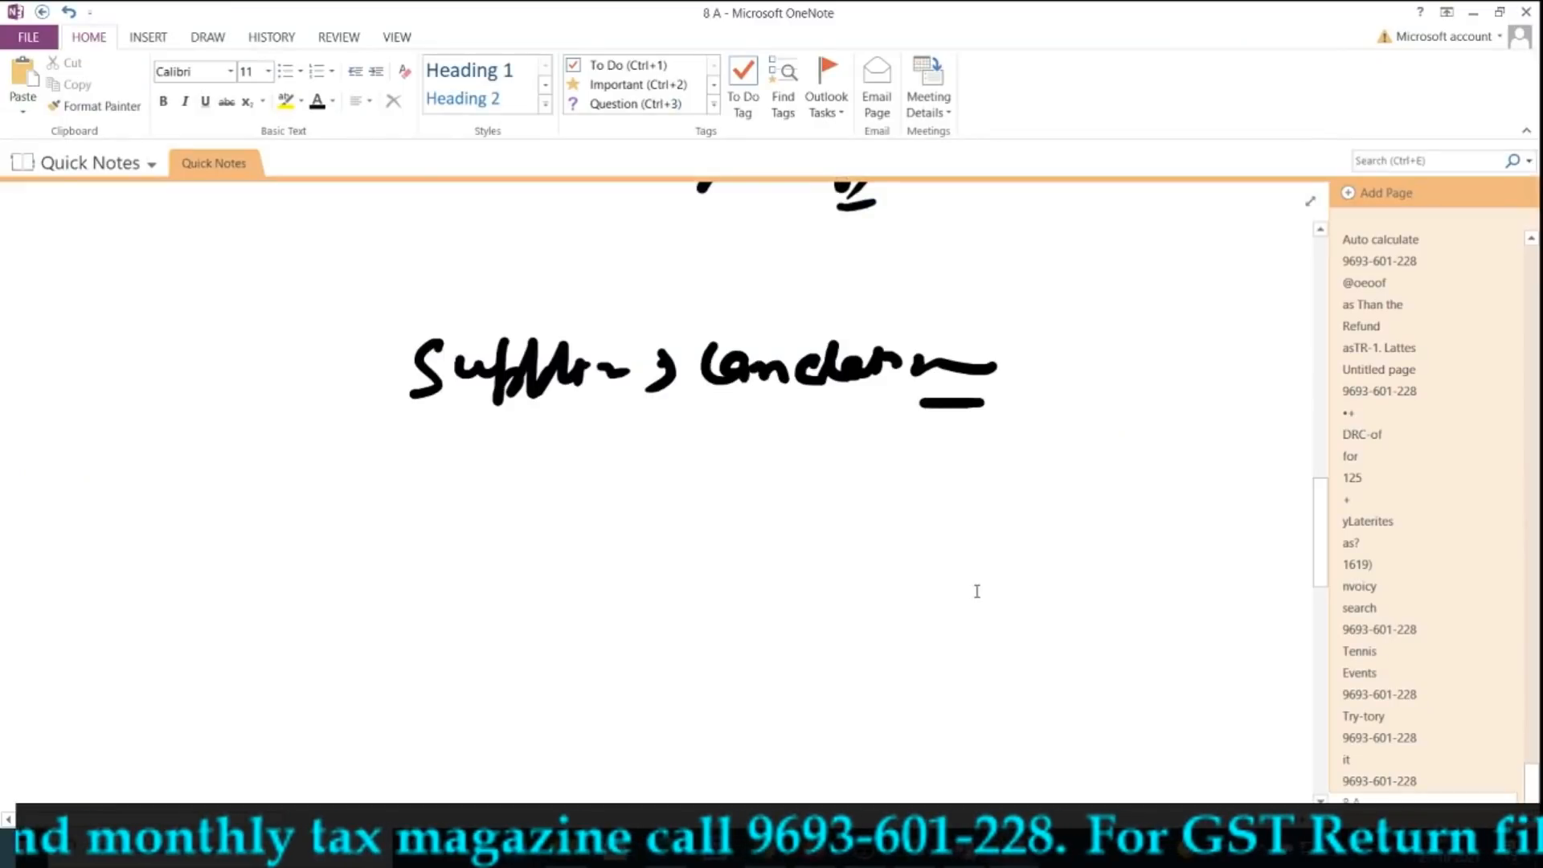
scroll(976, 591, "down", 5)
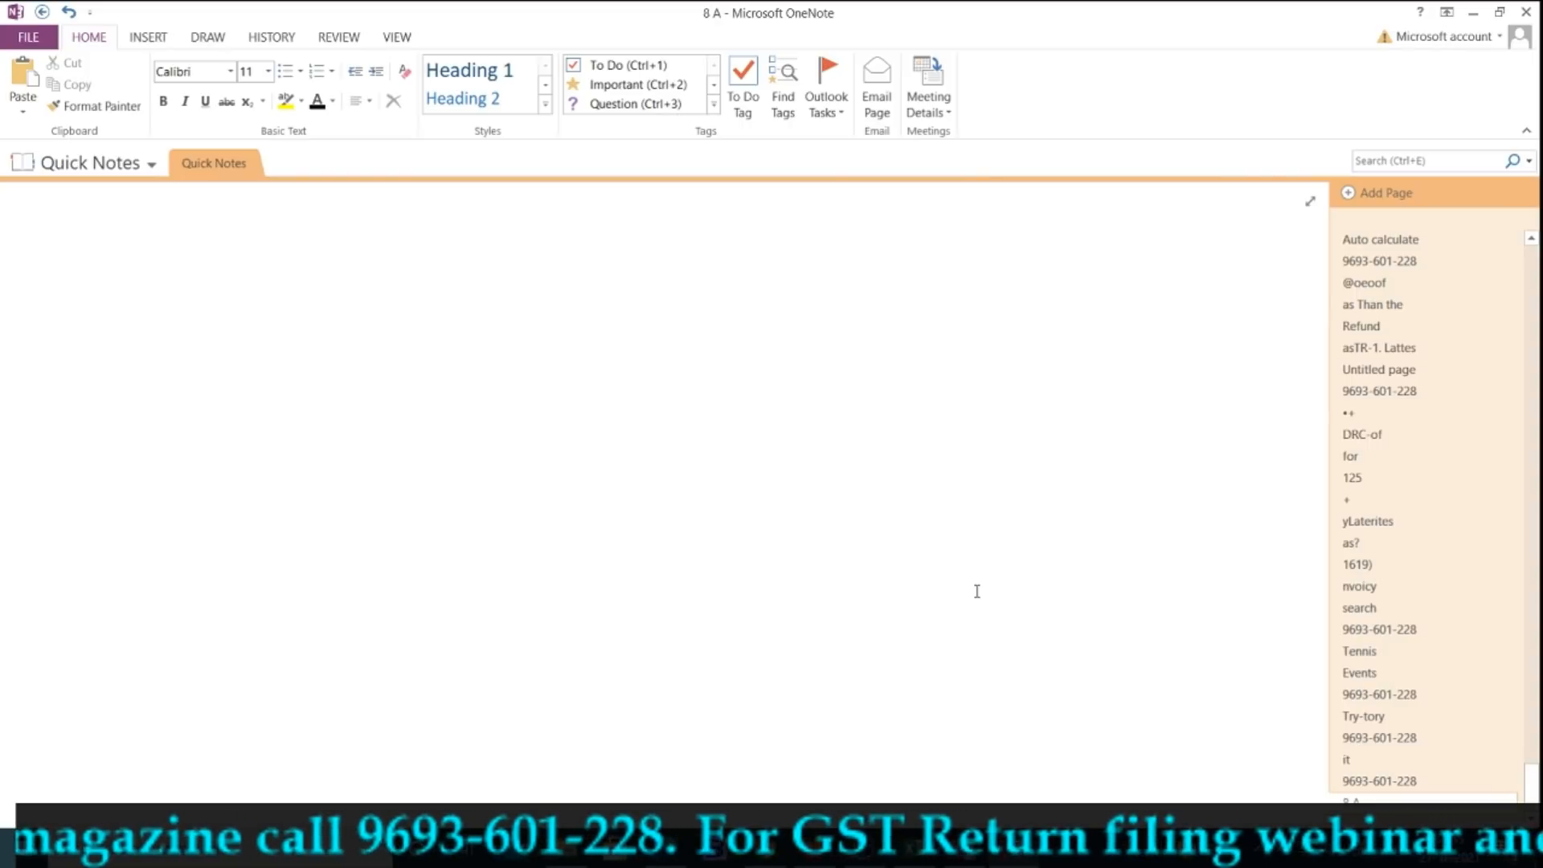
mouse_move(369, 354)
left_mouse_down()
mouse_move(332, 358)
mouse_move(354, 414)
left_mouse_up()
left_click_drag(402, 360, 398, 408)
mouse_move(450, 358)
left_mouse_down()
mouse_move(422, 368)
mouse_move(438, 412)
left_mouse_up()
mouse_move(458, 360)
left_mouse_down()
mouse_move(465, 414)
mouse_move(518, 384)
left_mouse_up()
mouse_move(537, 359)
left_mouse_down()
mouse_move(514, 402)
mouse_move(554, 386)
mouse_move(619, 394)
left_mouse_up()
left_click_drag(625, 373, 654, 398)
left_click_drag(671, 373, 711, 394)
mouse_move(751, 345)
left_mouse_down()
mouse_move(740, 373)
mouse_move(752, 340)
left_mouse_up()
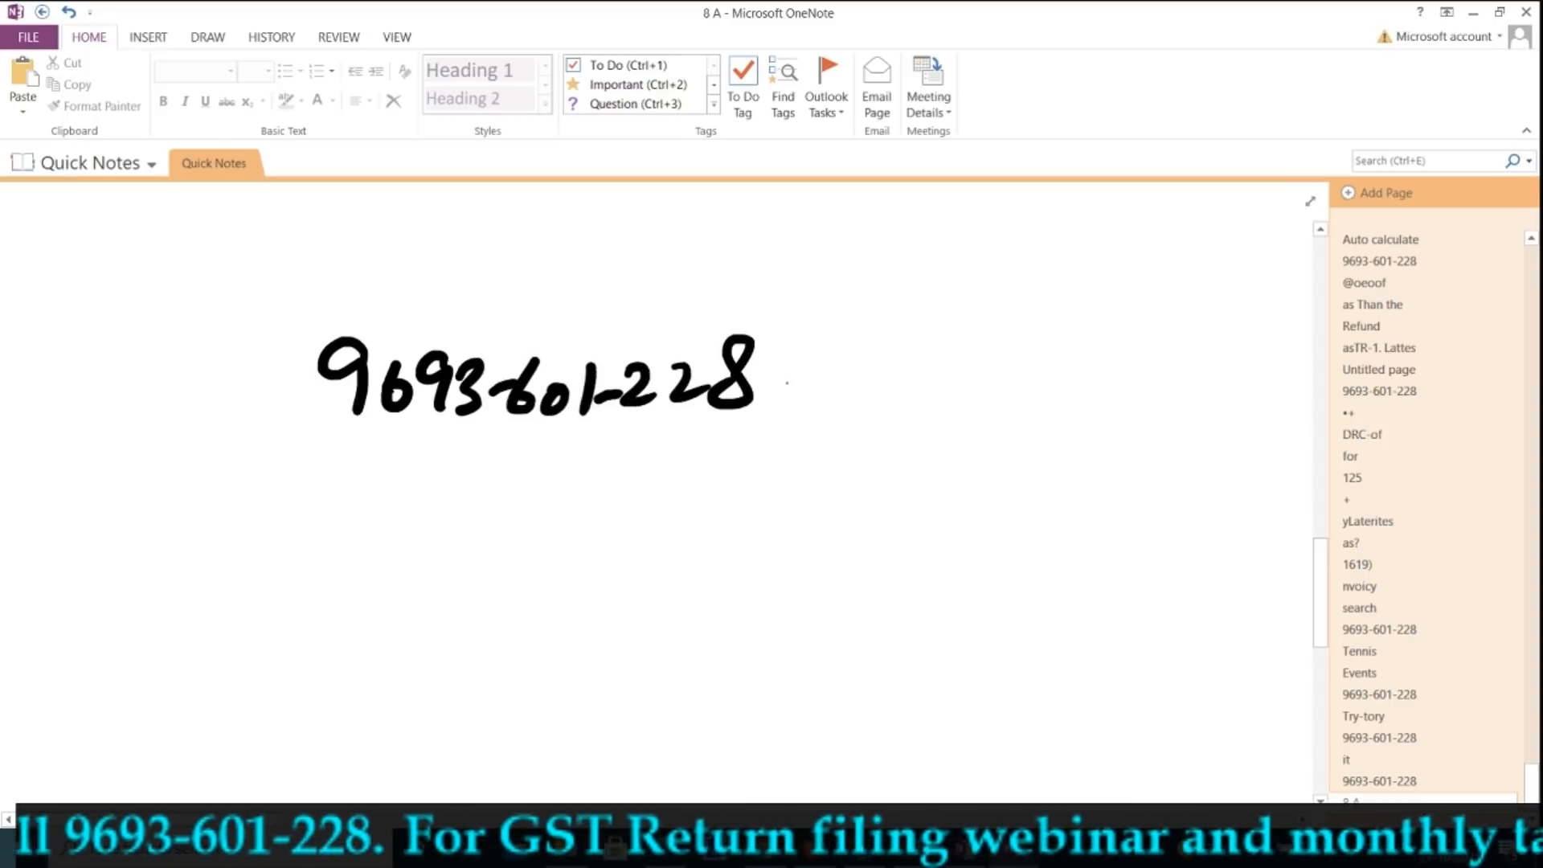